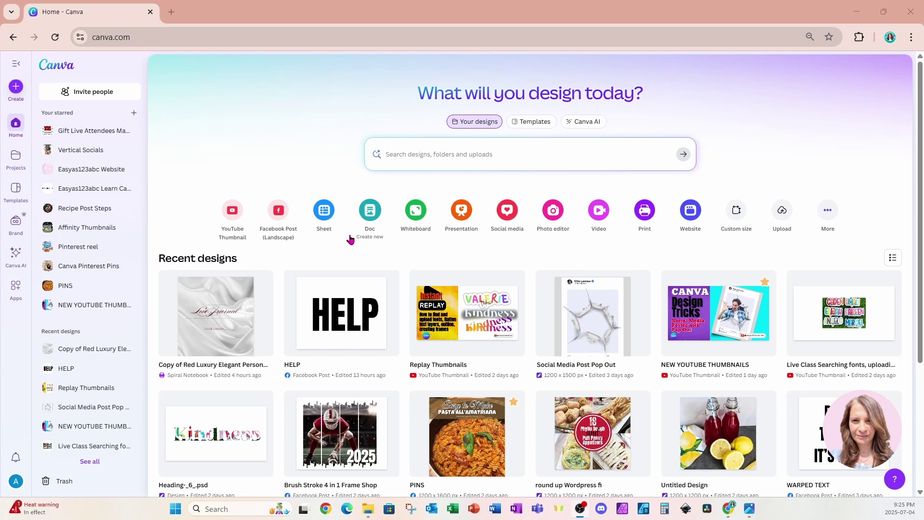
Create a landscape Facebook Post design with a Heading text box, briefly opening Magic Write.
{"action": "left_click", "coordinate": [280, 215]}
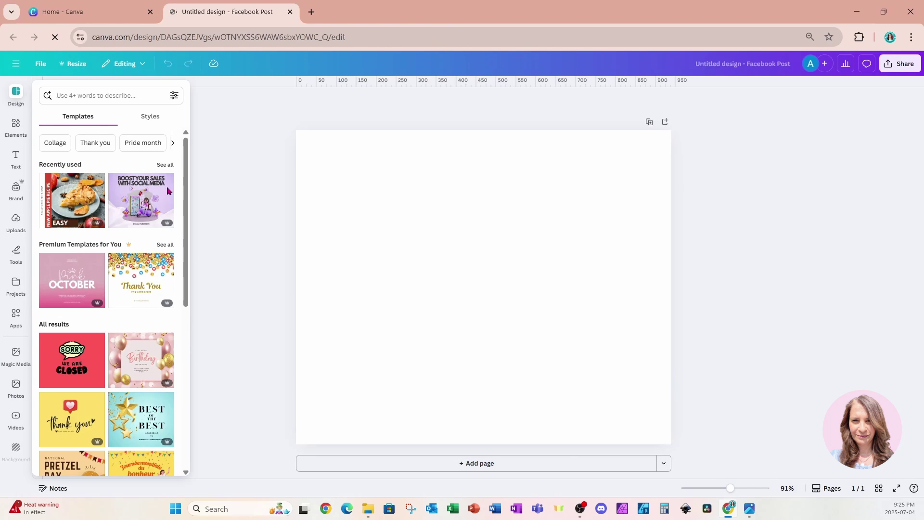
{"action": "left_click", "coordinate": [20, 166]}
{"action": "left_click", "coordinate": [72, 182]}
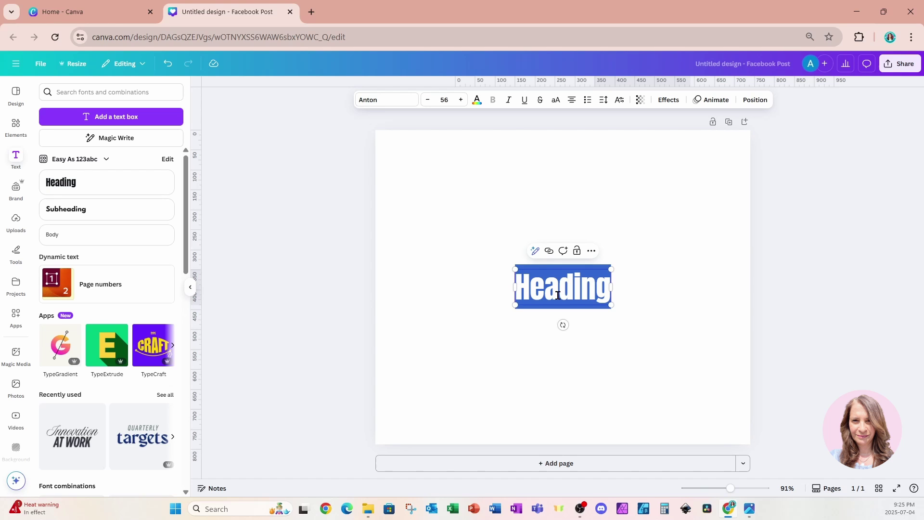
{"action": "left_click", "coordinate": [534, 251]}
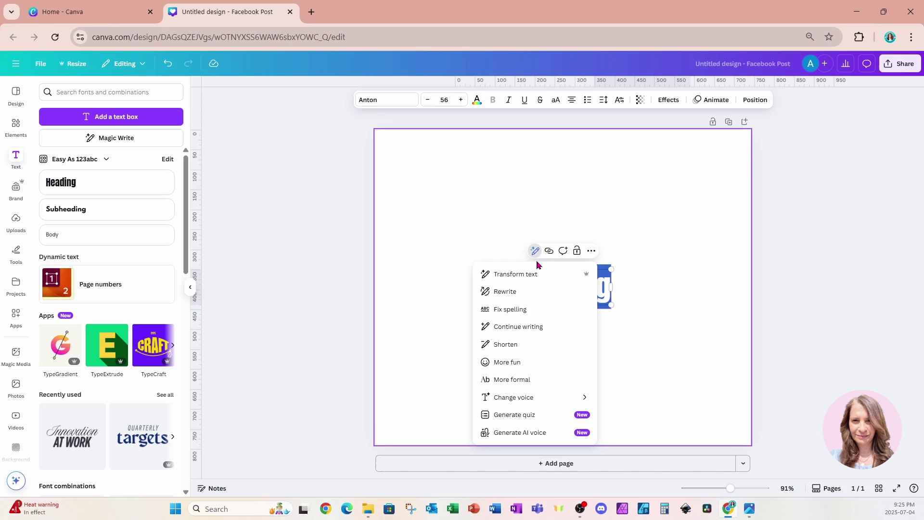
{"action": "left_click", "coordinate": [642, 230]}
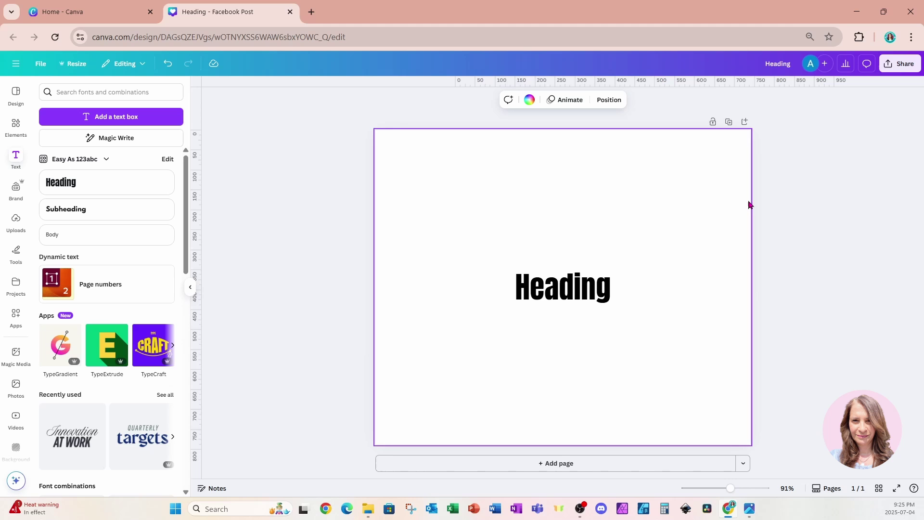
Go back to Canva home and choose Create a video clip in Canva AI.
{"action": "left_click", "coordinate": [18, 70]}
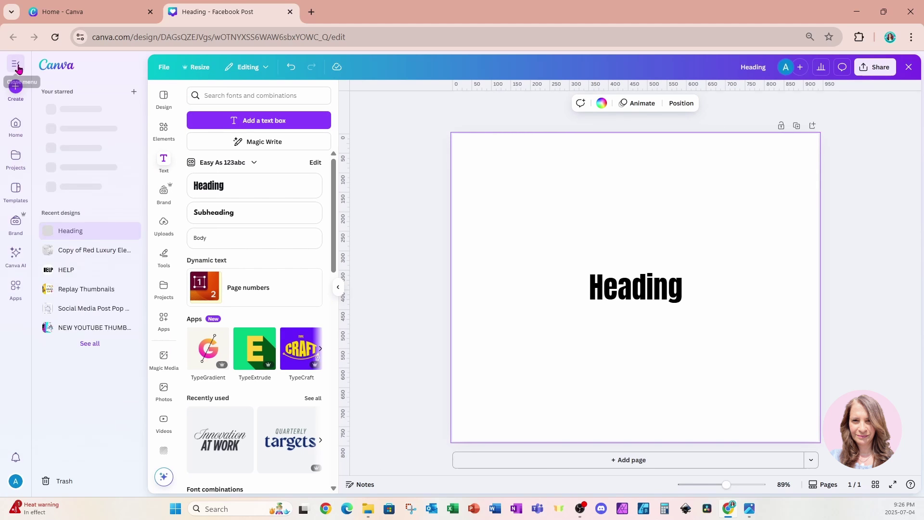
{"action": "left_click", "coordinate": [17, 123]}
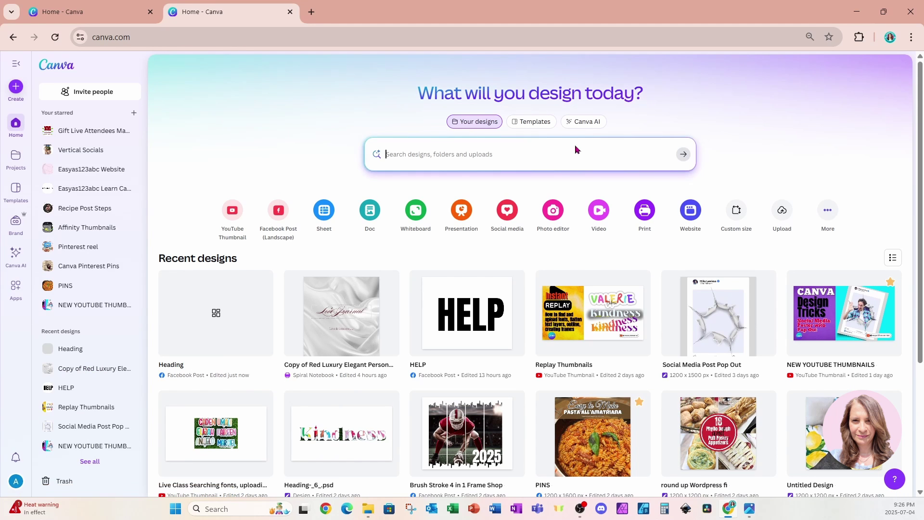
{"action": "left_click", "coordinate": [582, 127]}
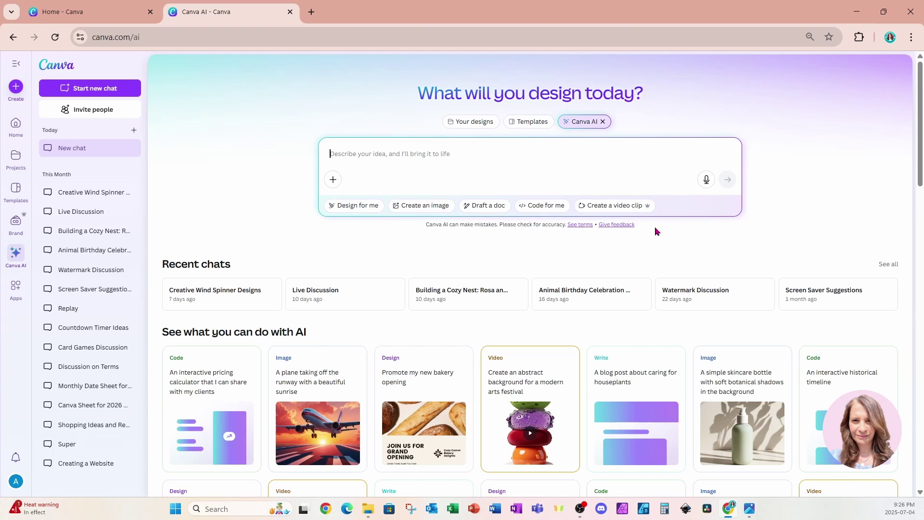
{"action": "left_click", "coordinate": [618, 206]}
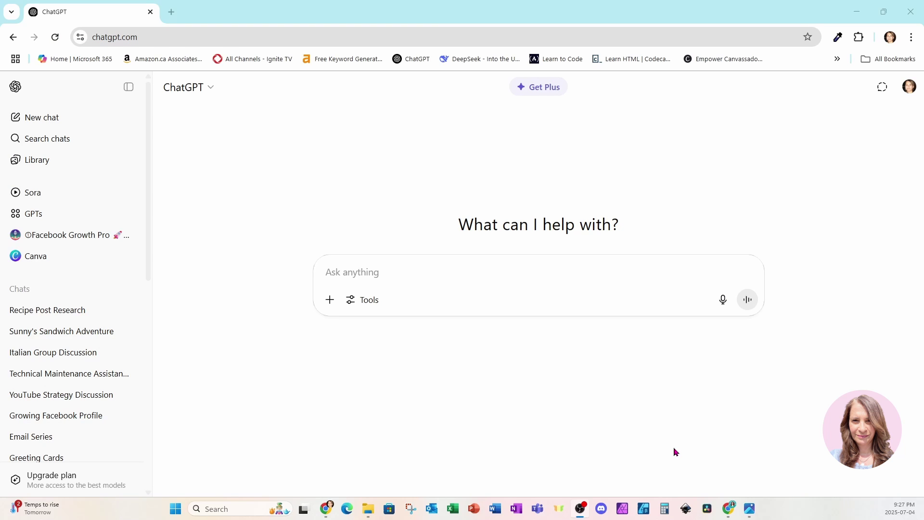
Write the five-scene children's story request, describing the horse as brown, the duck white and the goat grey.
{"action": "left_click", "coordinate": [390, 272]}
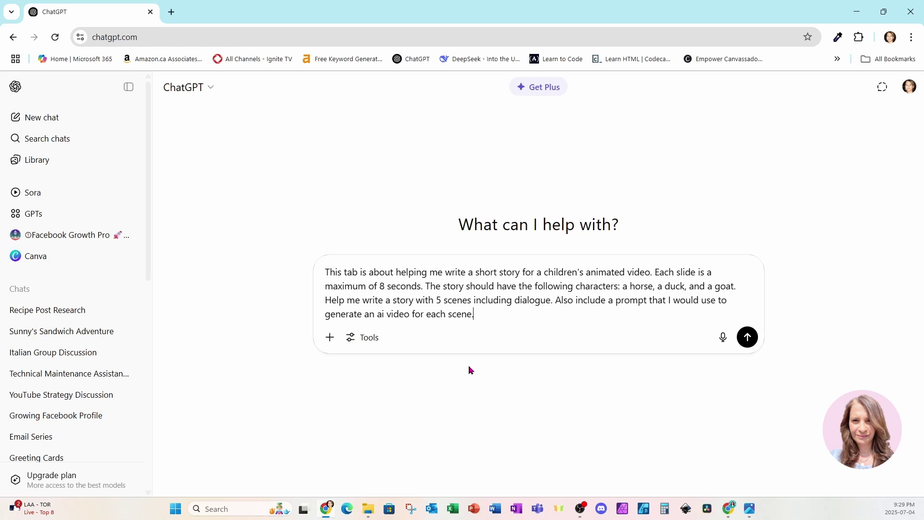
{"action": "type", "text": "Make sure that the charac"}
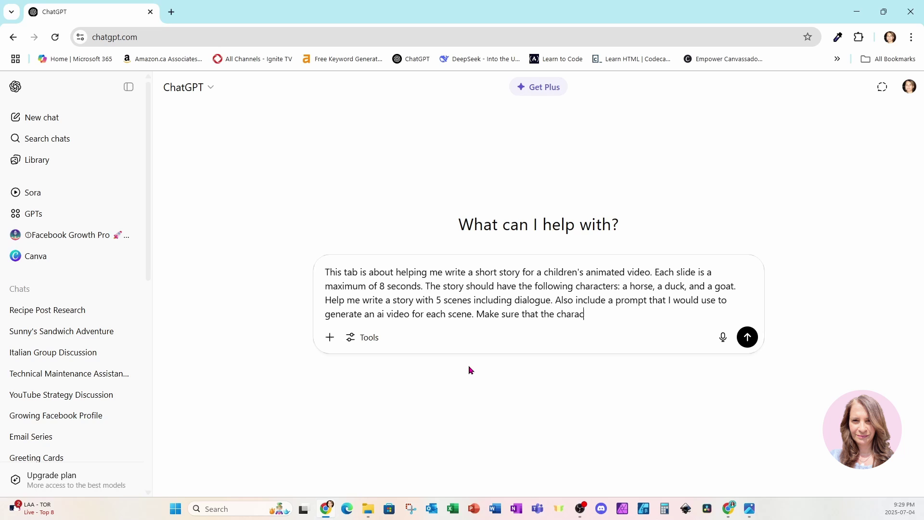
{"action": "type", "text": "ters are consistent in e"}
{"action": "type", "text": "ach scene"}
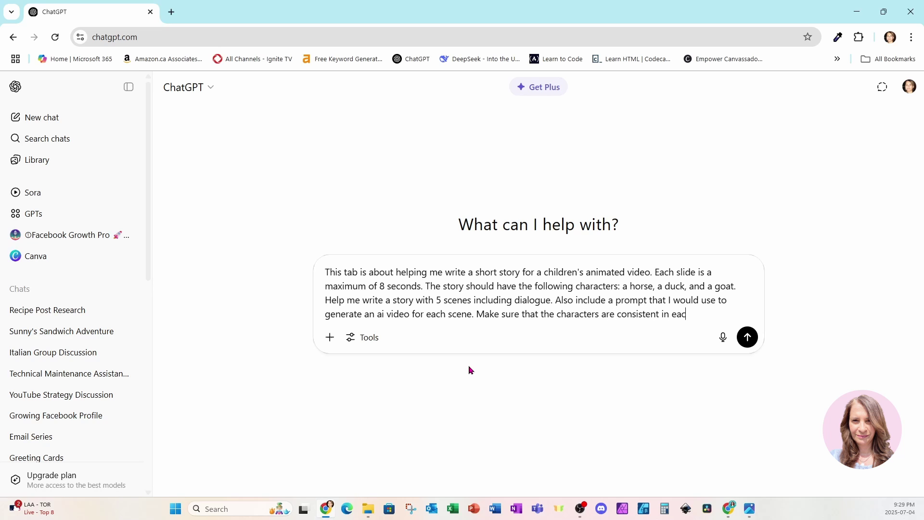
{"action": "type", "text": "."}
{"action": "left_click", "coordinate": [631, 290]}
{"action": "type", "text": "br"}
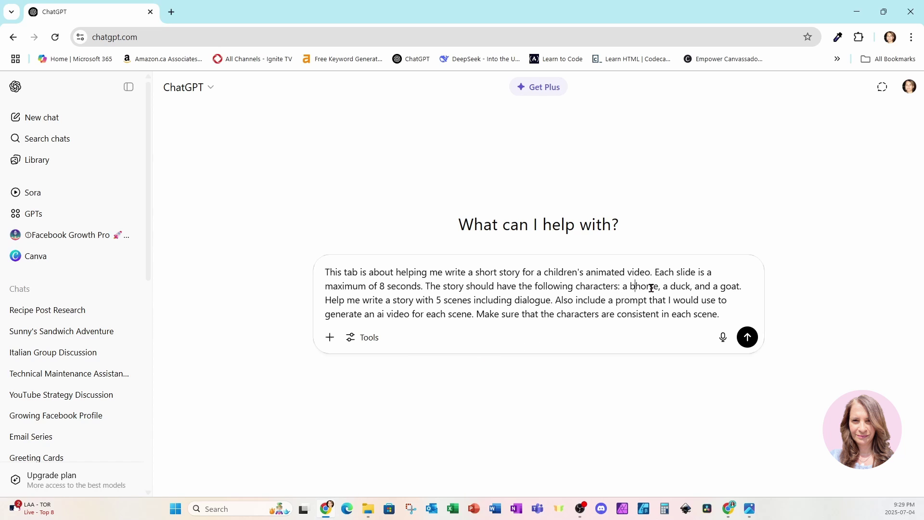
{"action": "type", "text": "own"}
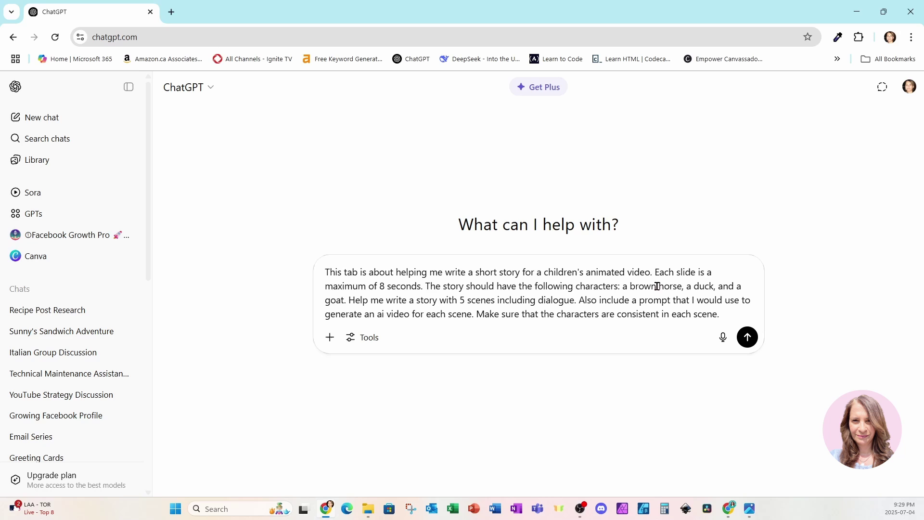
{"action": "left_click", "coordinate": [692, 286]}
{"action": "type", "text": "white"}
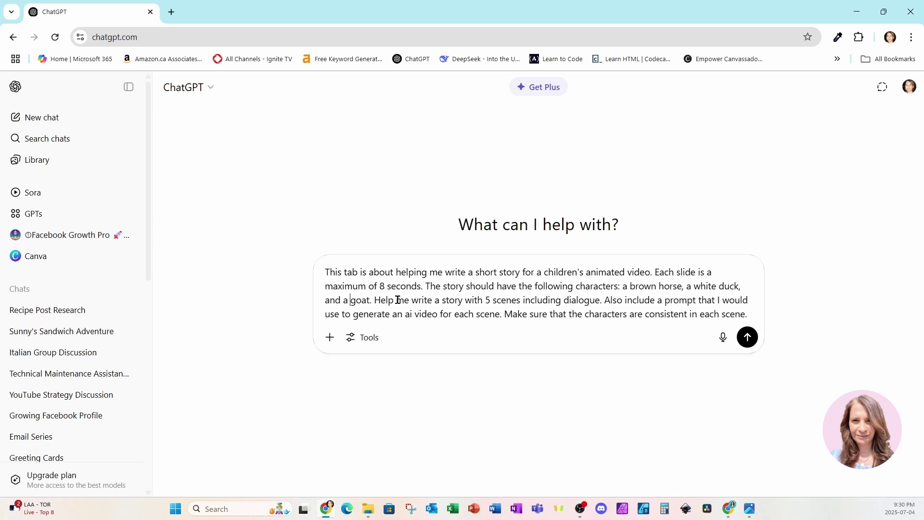
{"action": "type", "text": " grey"}
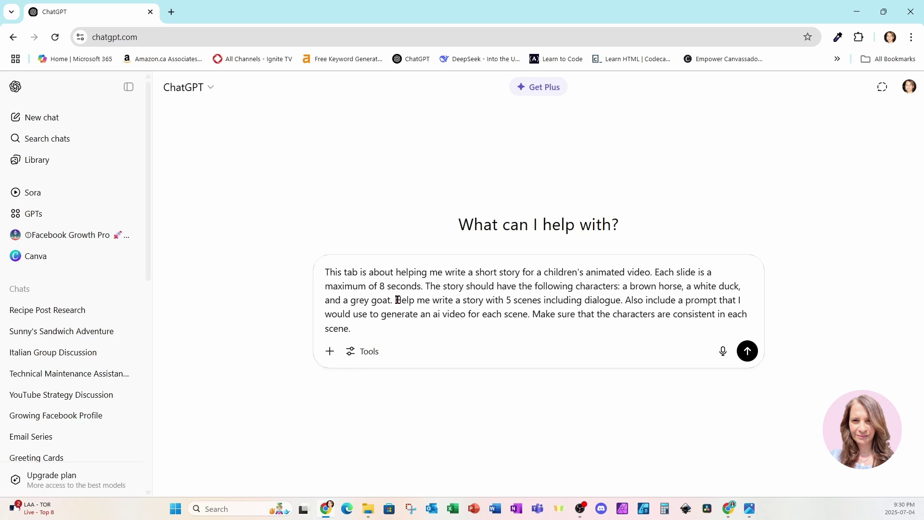
Send the story request and read The Meadow Race reply from Scene 1 to Scene 5.
{"action": "left_click", "coordinate": [751, 362]}
{"action": "scroll", "coordinate": [799, 359], "scroll_direction": "down", "scroll_amount": 2}
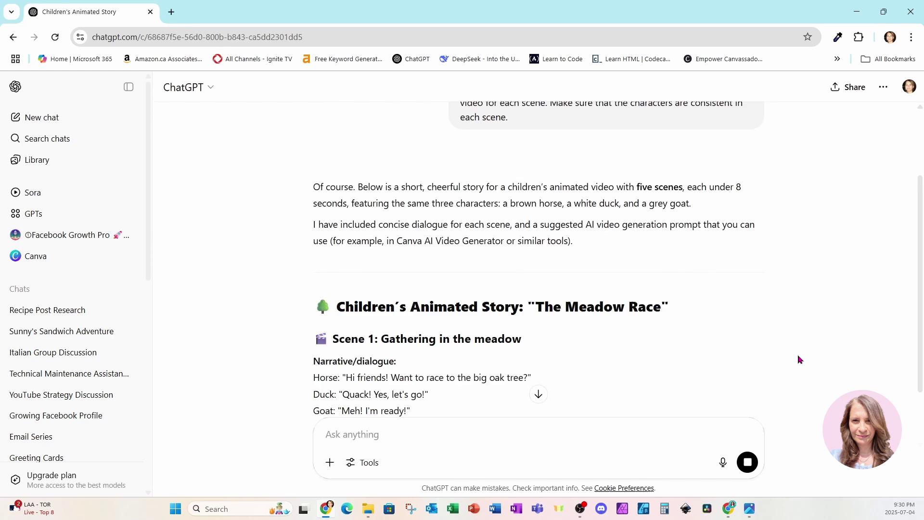
{"action": "scroll", "coordinate": [799, 360], "scroll_direction": "down", "scroll_amount": 4}
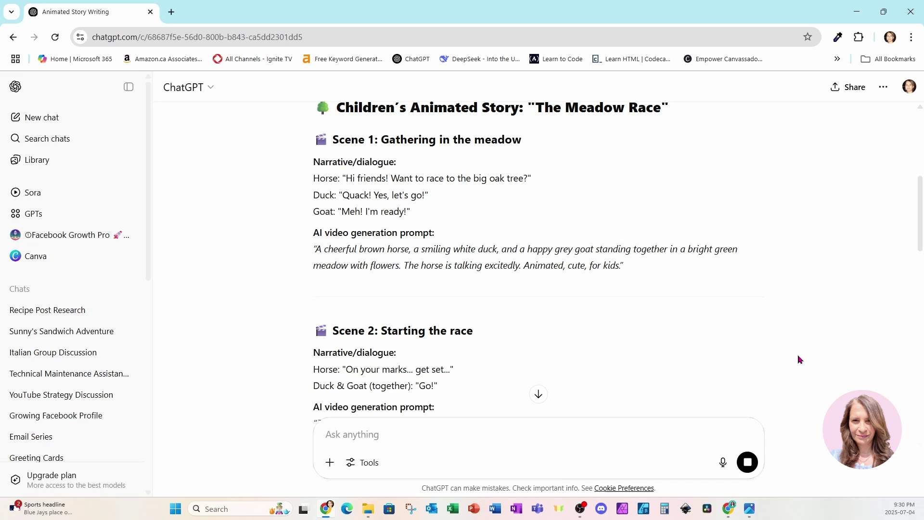
{"action": "scroll", "coordinate": [799, 360], "scroll_direction": "down", "scroll_amount": 2}
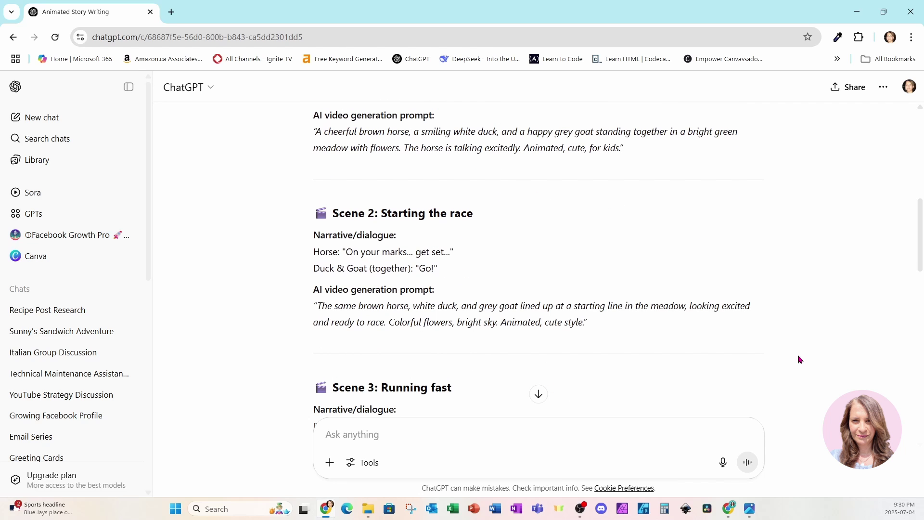
{"action": "scroll", "coordinate": [800, 359], "scroll_direction": "down", "scroll_amount": 4}
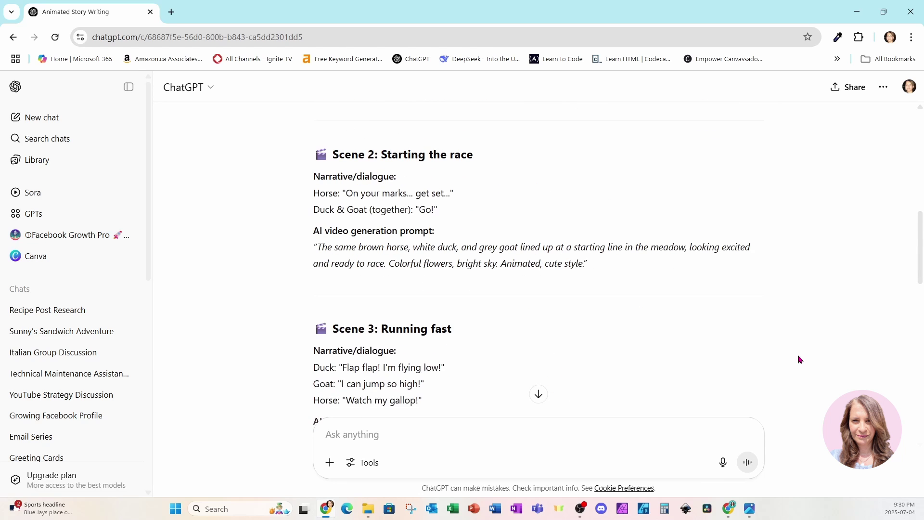
{"action": "scroll", "coordinate": [799, 359], "scroll_direction": "down", "scroll_amount": 5}
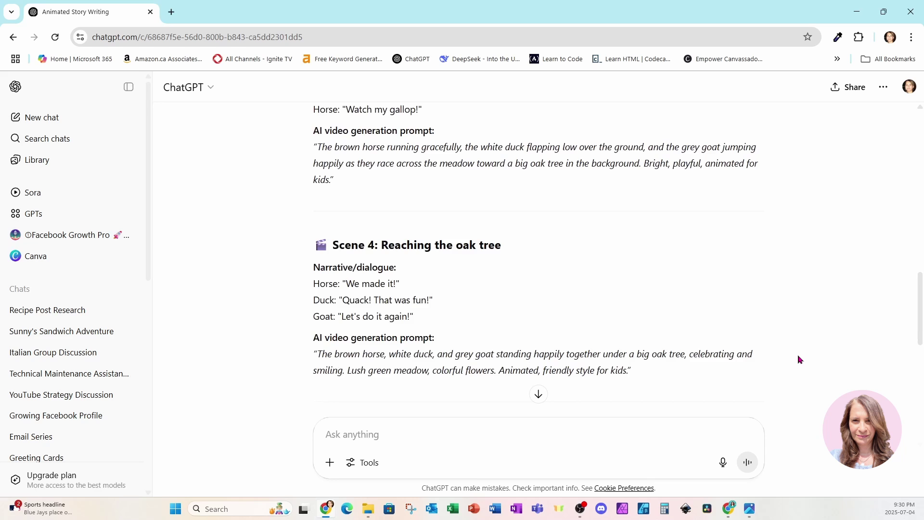
{"action": "scroll", "coordinate": [799, 359], "scroll_direction": "up", "scroll_amount": 15}
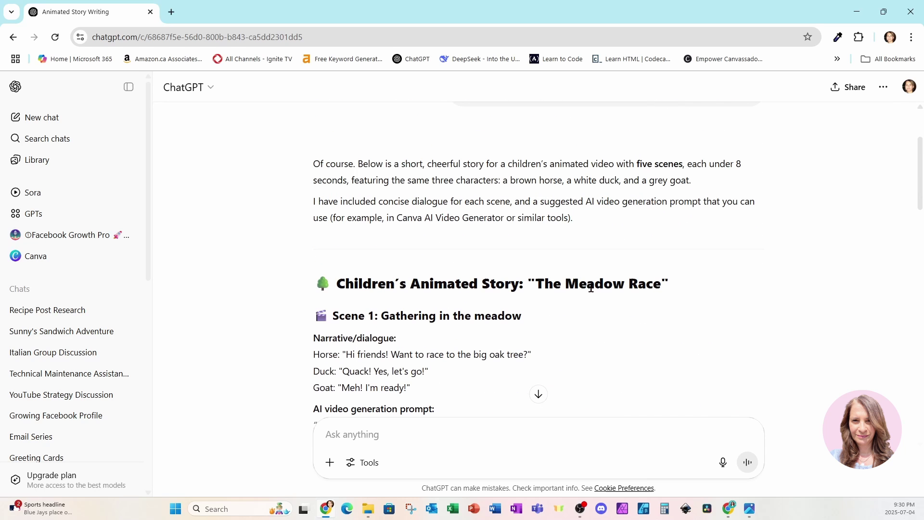
{"action": "scroll", "coordinate": [588, 363], "scroll_direction": "down", "scroll_amount": 1}
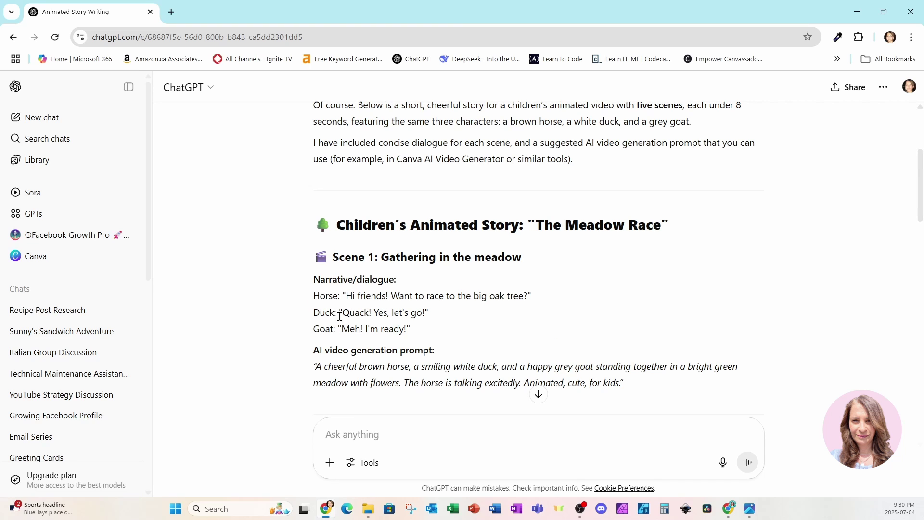
{"action": "scroll", "coordinate": [756, 372], "scroll_direction": "down", "scroll_amount": 2}
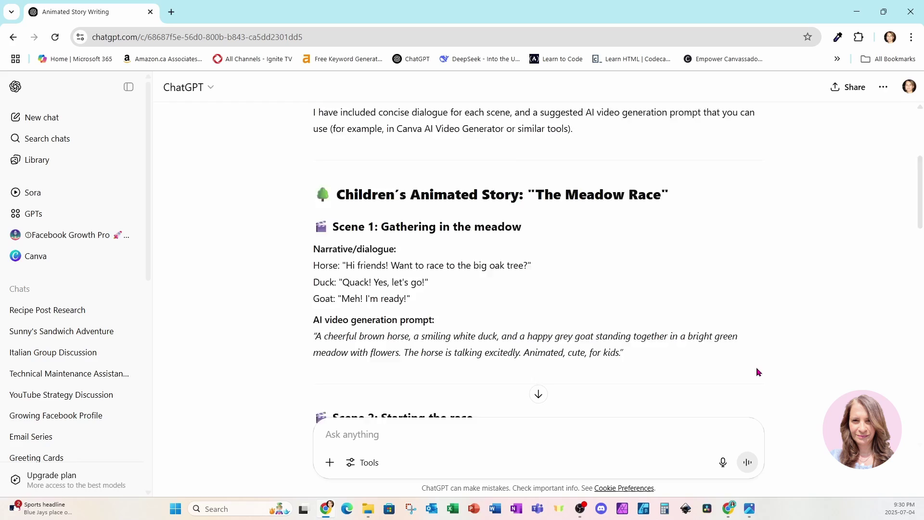
{"action": "scroll", "coordinate": [757, 371], "scroll_direction": "down", "scroll_amount": 15}
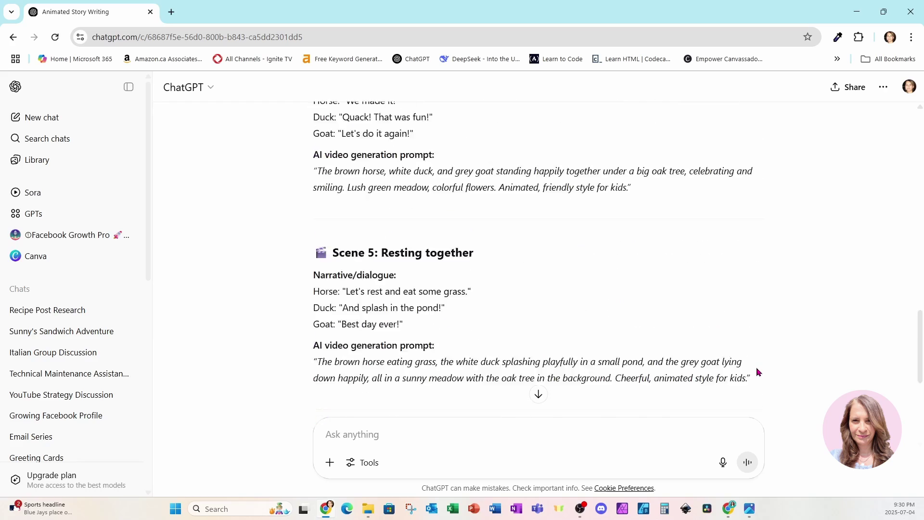
{"action": "scroll", "coordinate": [756, 371], "scroll_direction": "down", "scroll_amount": 4}
{"action": "scroll", "coordinate": [757, 371], "scroll_direction": "up", "scroll_amount": 15}
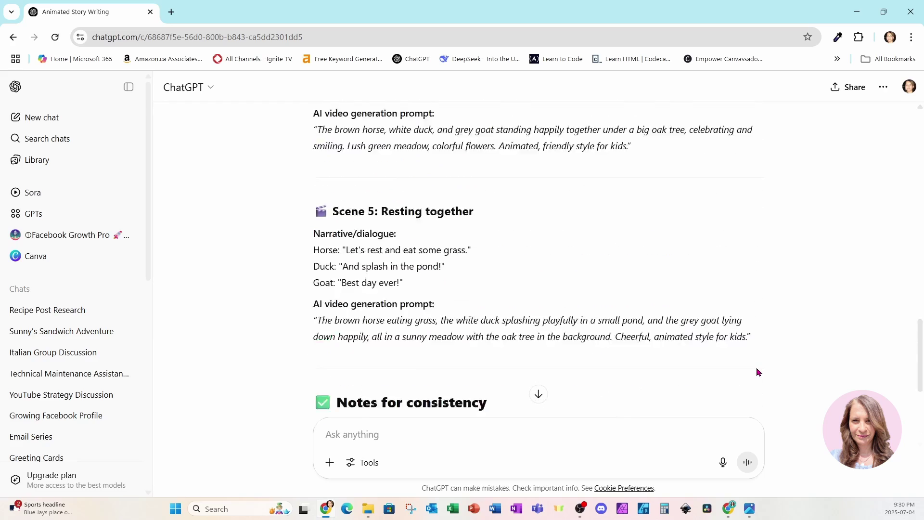
{"action": "scroll", "coordinate": [757, 371], "scroll_direction": "up", "scroll_amount": 2}
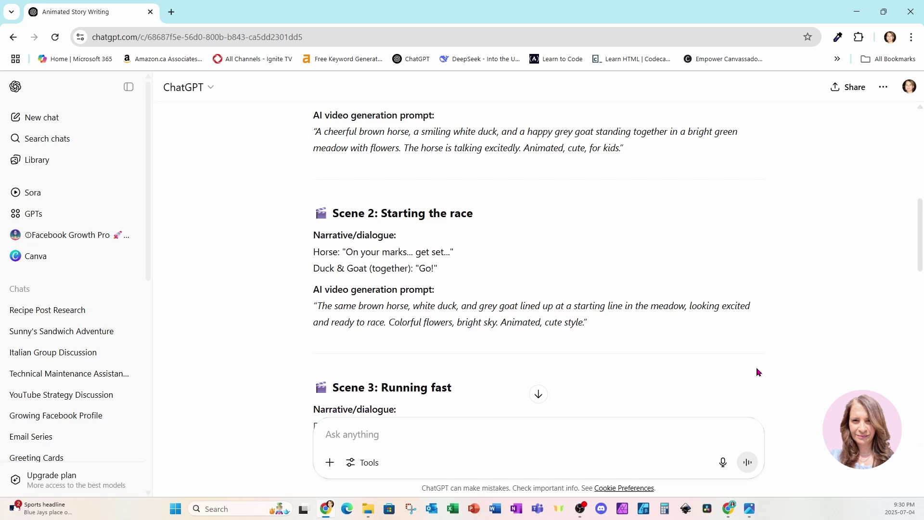
{"action": "scroll", "coordinate": [757, 372], "scroll_direction": "down", "scroll_amount": 8}
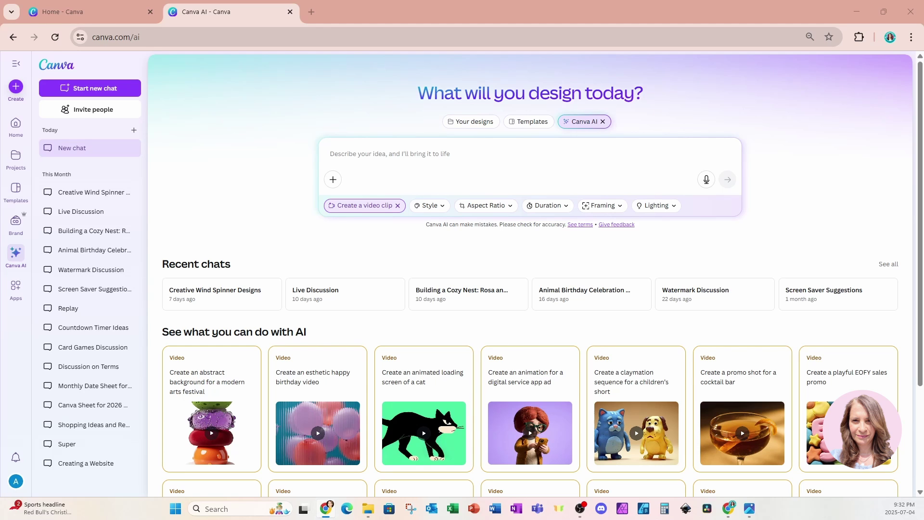
Paste the Scene 1 video prompt and its dialogue on a new line, then submit it.
{"action": "type", "text": "A cheerful brown horse, a smiling white duck, and a happy grey goat standing together in a bright green meadow with flowers. The horse is talking excitedly. Animated, cute, for kids."}
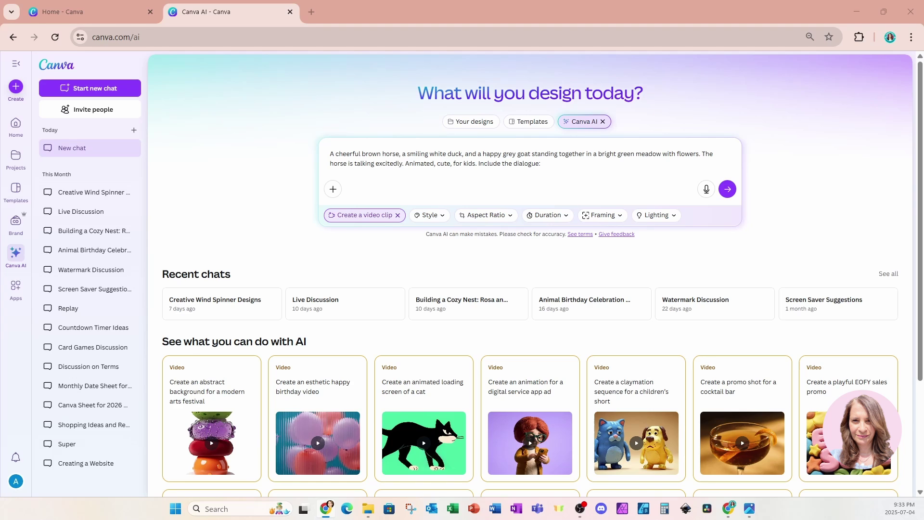
{"action": "left_click", "coordinate": [561, 166]}
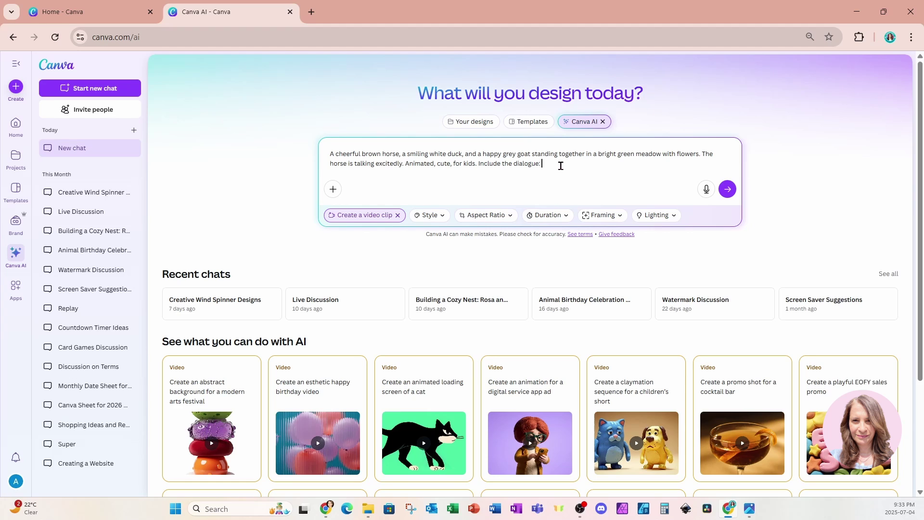
{"action": "key", "text": "shift+Return"}
{"action": "type", "text": "Horse: \"Hi friends! Want to race to the big oak tree?\" Duck: \"Quack! Yes, let's go!\" Goat: \"Meh! I'm ready!\""}
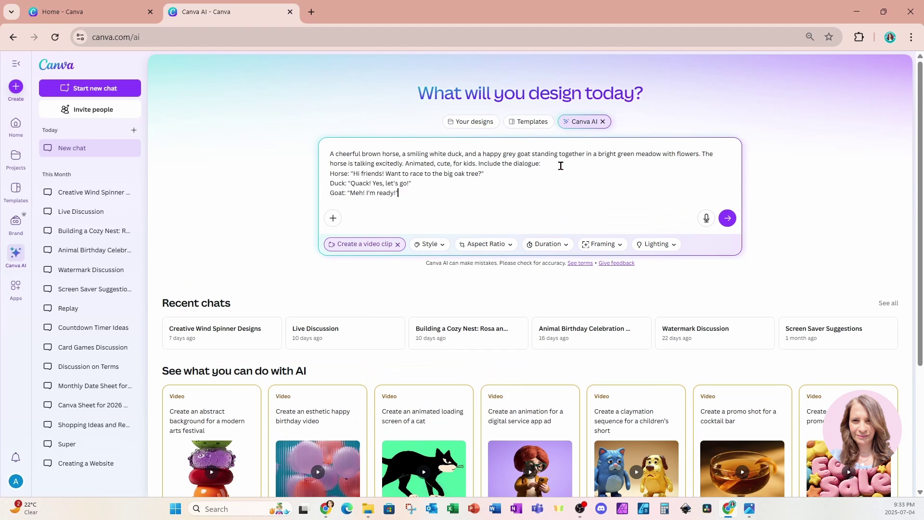
{"action": "left_click", "coordinate": [728, 218]}
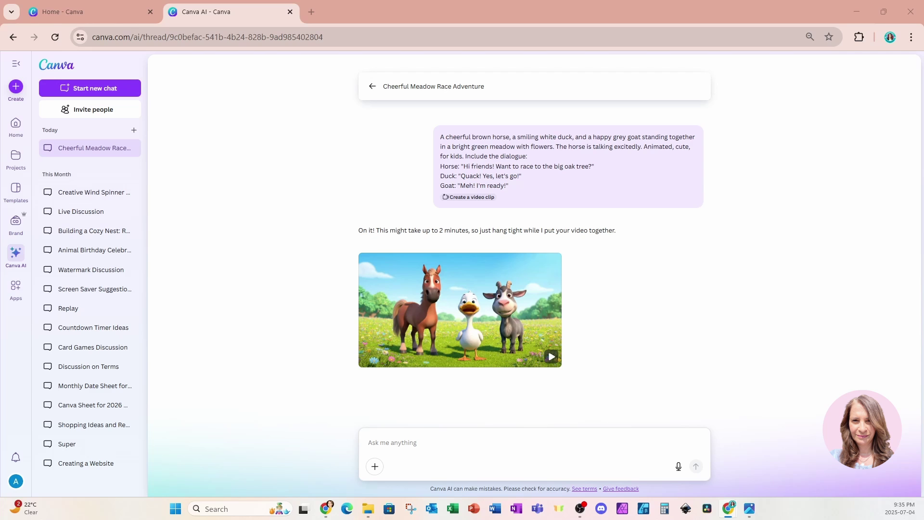
Open the first meadow clip in the large preview and play it.
{"action": "mouse_move", "coordinate": [547, 361]}
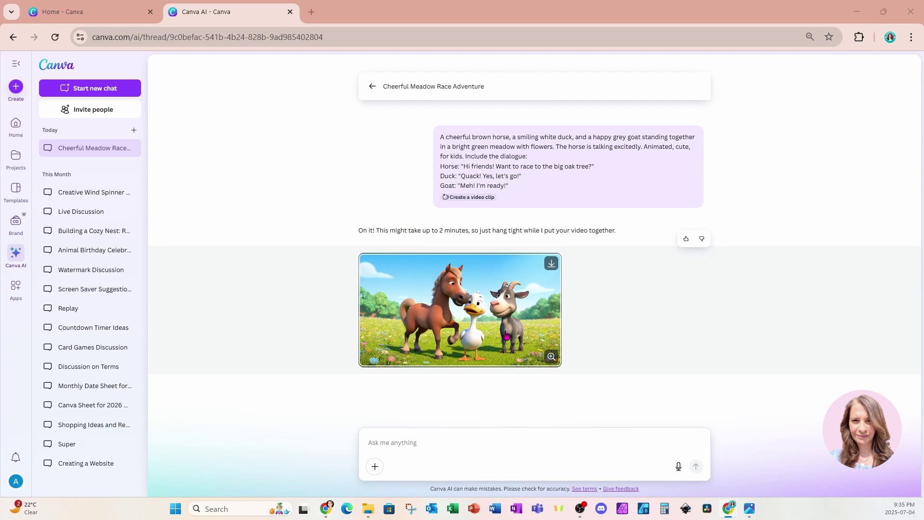
{"action": "left_click", "coordinate": [550, 357]}
{"action": "left_click", "coordinate": [624, 289]}
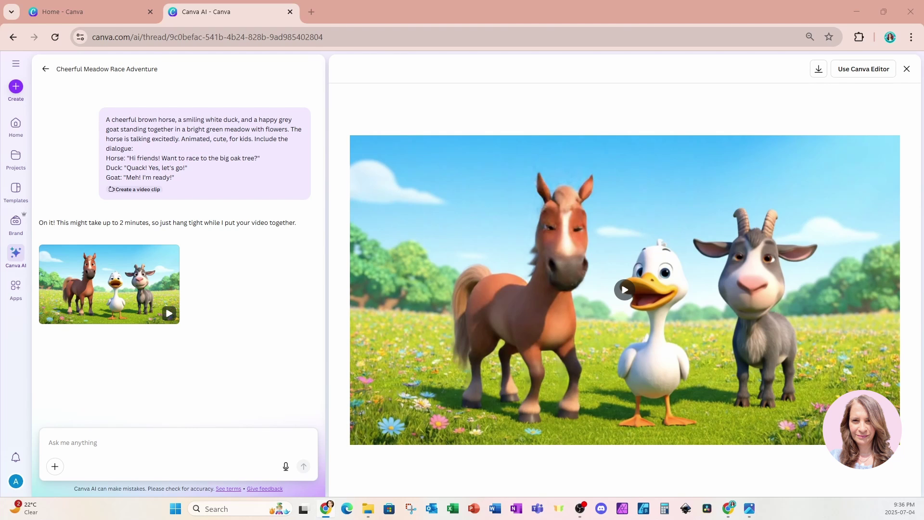
Paste the starting-line prompt, add the horse saying "on your marks", and submit it.
{"action": "left_click", "coordinate": [128, 440]}
{"action": "type", "text": "The same brown horse, white duck, and grey goat lined up at a starting line in the meadow, looking excited and ready to race. Colorful flowers, bright sky. Animated, cute style."}
{"action": "left_click", "coordinate": [119, 423]}
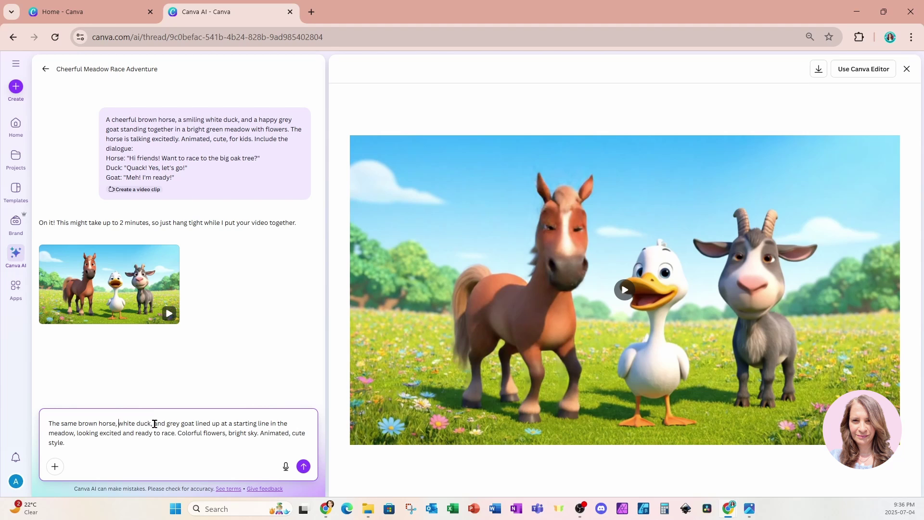
{"action": "key", "text": "BackSpace"}
{"action": "key", "text": "BackSpace"}
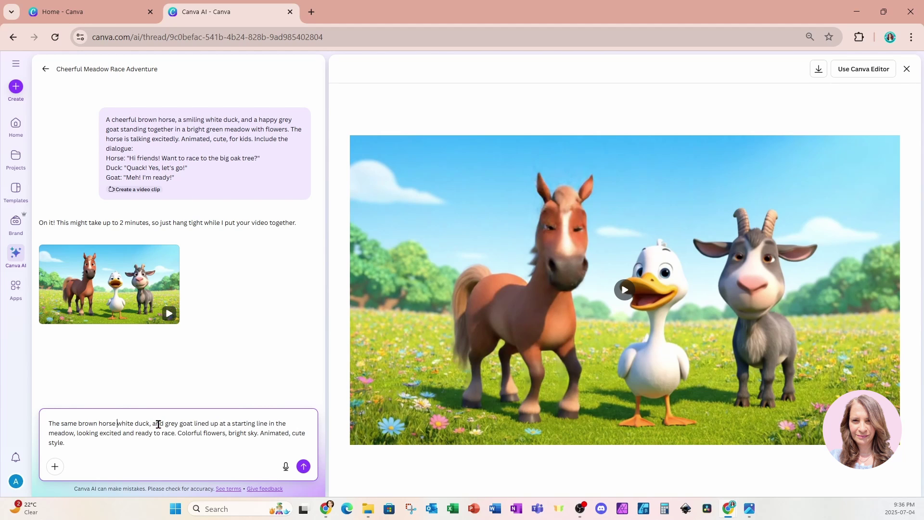
{"action": "type", "text": "says \"on your marks..get set...\", the"}
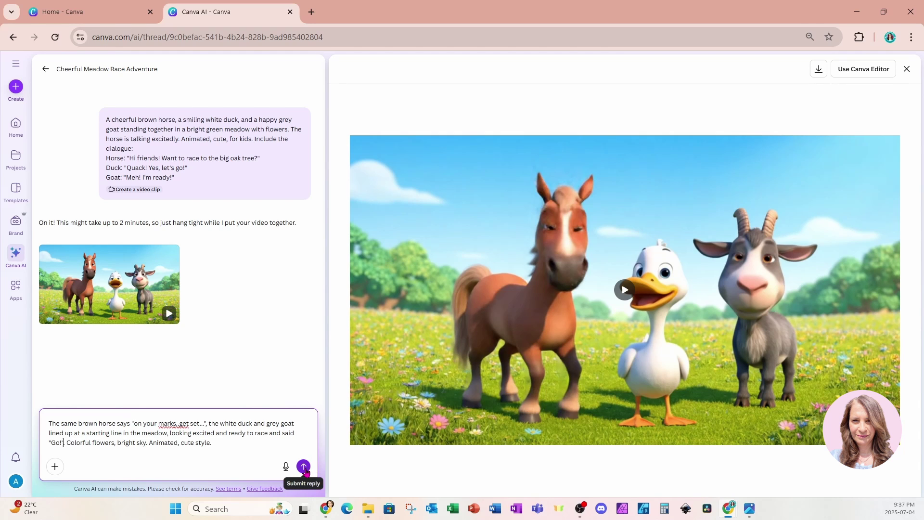
{"action": "left_click", "coordinate": [304, 467]}
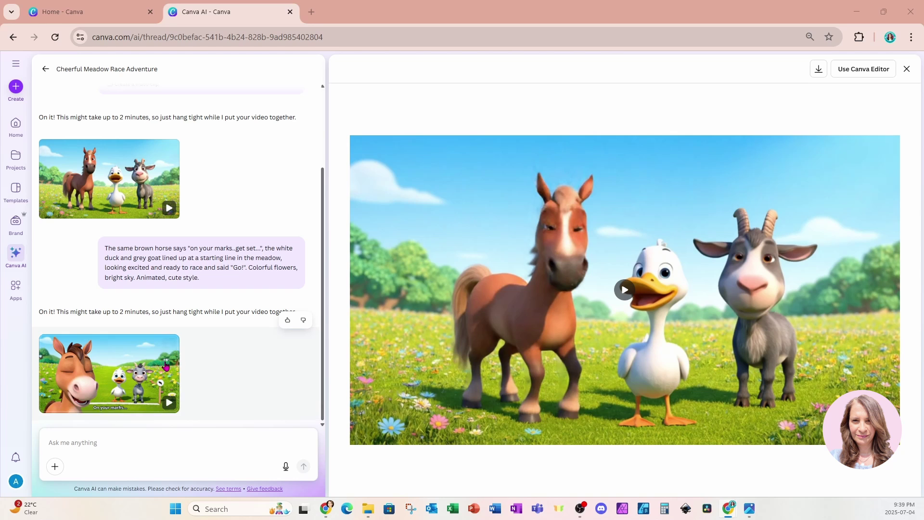
Load the starting-line clip into the large preview and play it.
{"action": "left_click", "coordinate": [110, 370]}
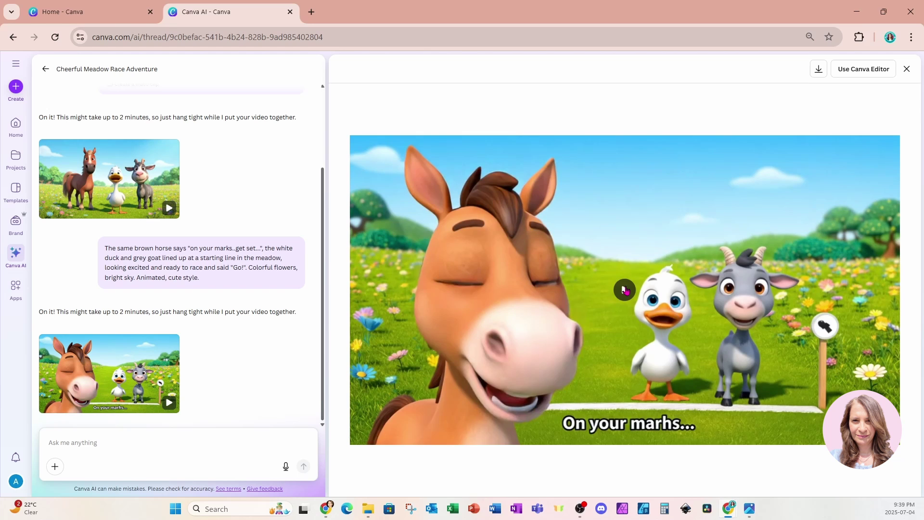
{"action": "left_click", "coordinate": [625, 291]}
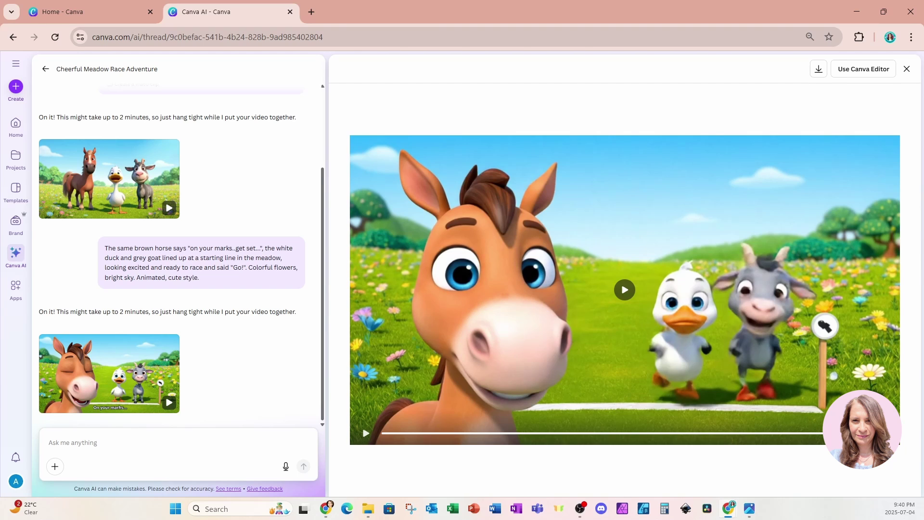
Submit the racing-to-the-oak prompt with "watch my gallop" dialogue and preview the new clip.
{"action": "left_click", "coordinate": [189, 426]}
{"action": "type", "text": "The brown horse running gracefully, the white duck flapping low over the ground, and the grey goat jumping happily as they race across the meadow toward a big oak tree in the background. Bright, playful, animated for kids"}
{"action": "type", "text": "saying"}
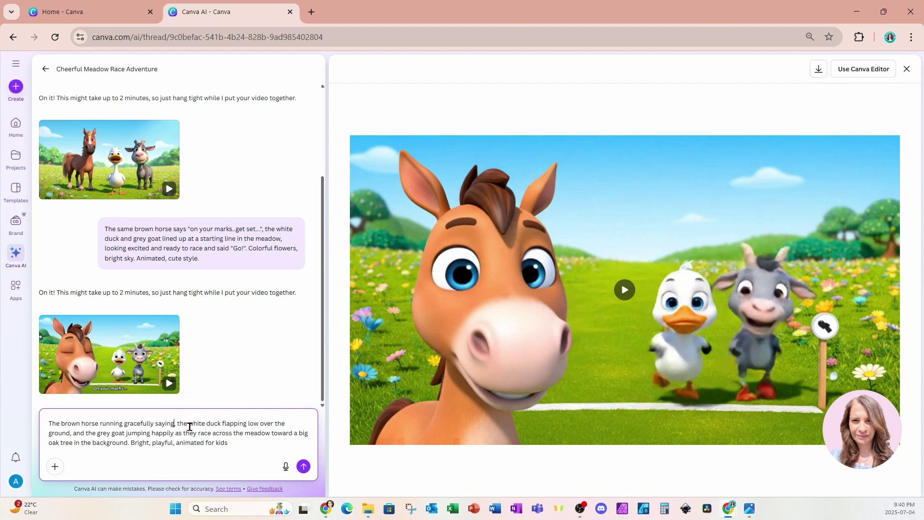
{"action": "type", "text": "\""}
{"action": "key", "text": "BackSpace"}
{"action": "key", "text": "BackSpace"}
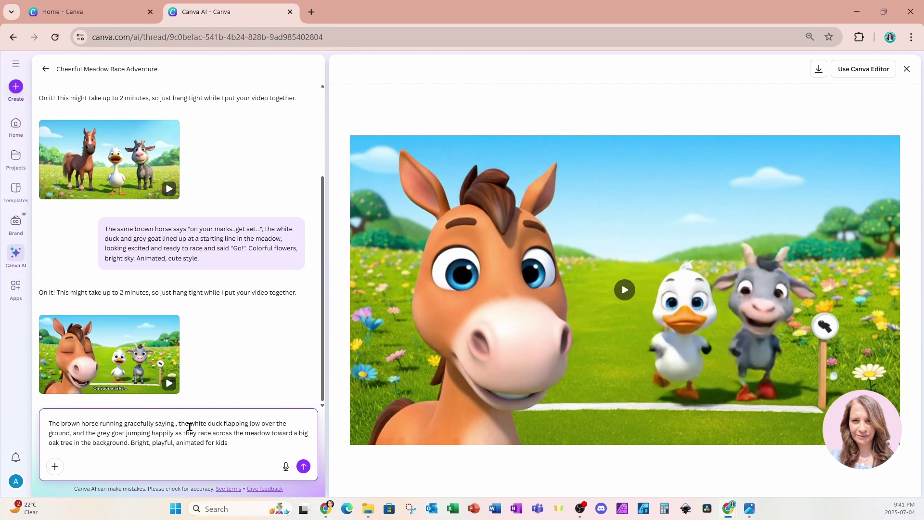
{"action": "type", "text": "\"watch"}
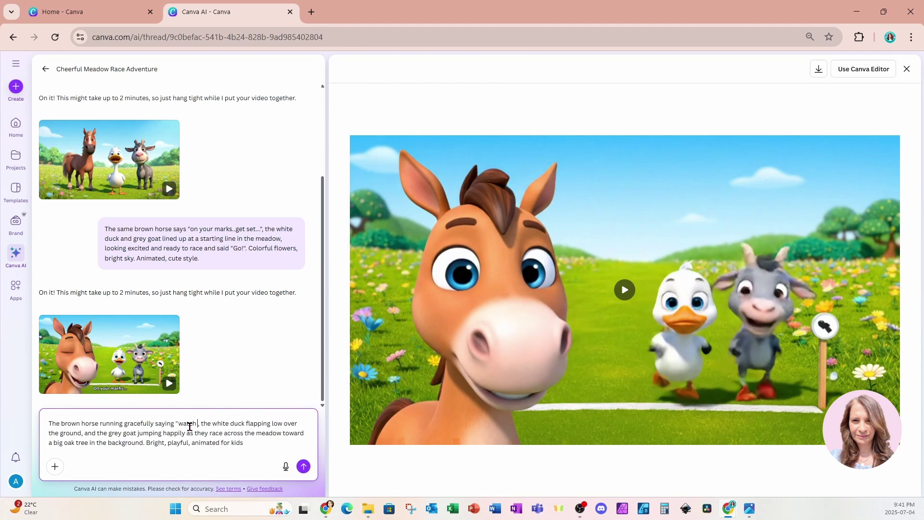
{"action": "type", "text": " my gallop"}
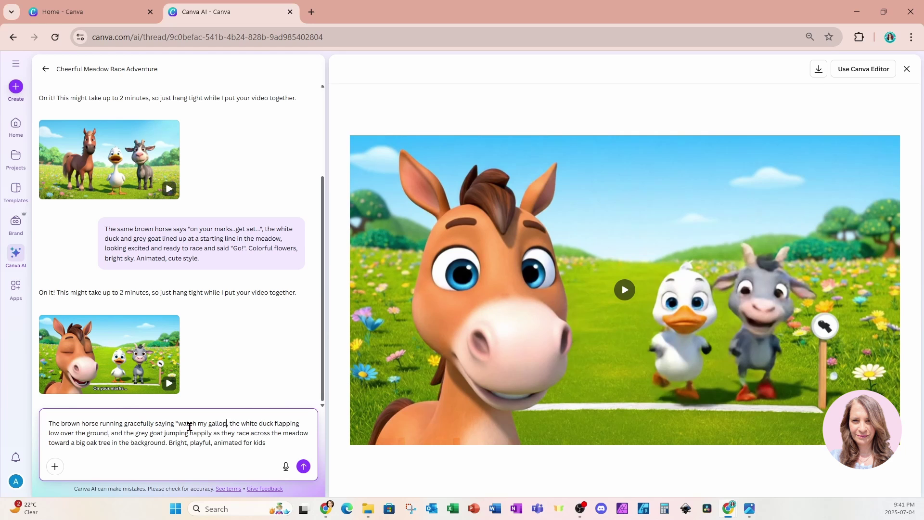
{"action": "type", "text": "\""}
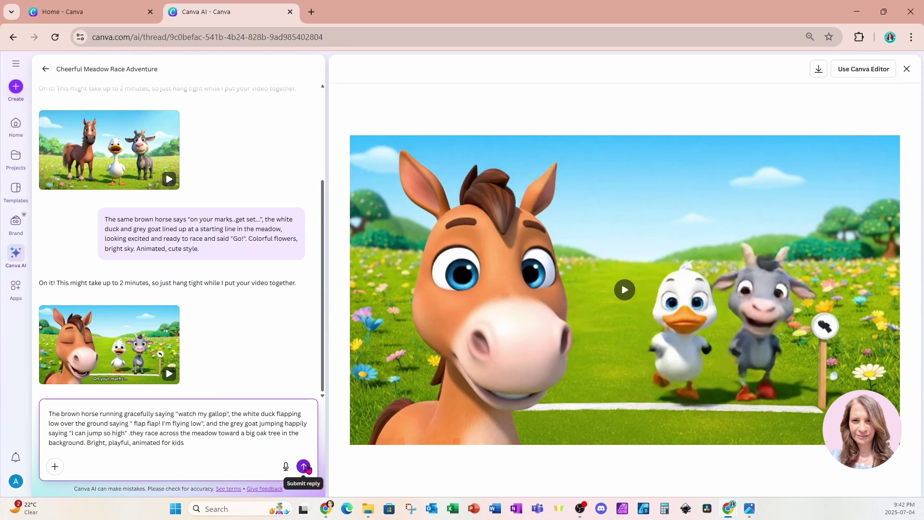
{"action": "left_click", "coordinate": [303, 465]}
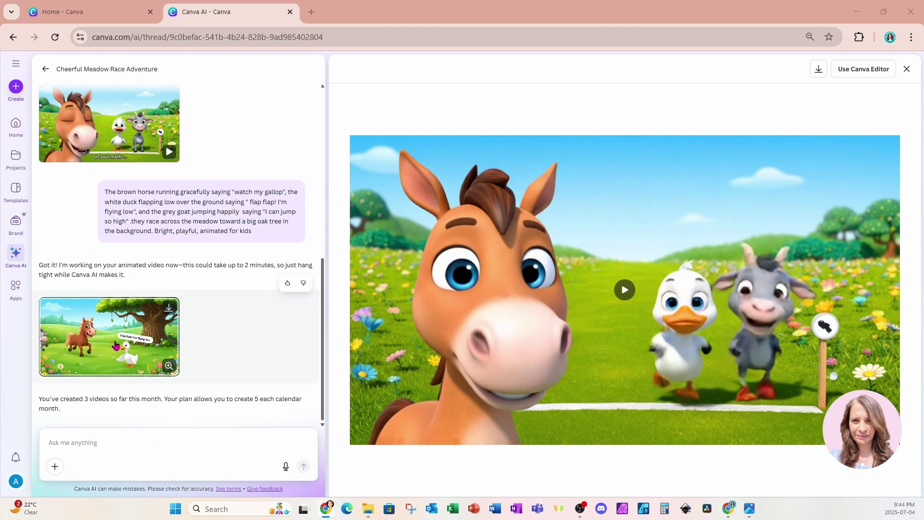
{"action": "left_click", "coordinate": [115, 345]}
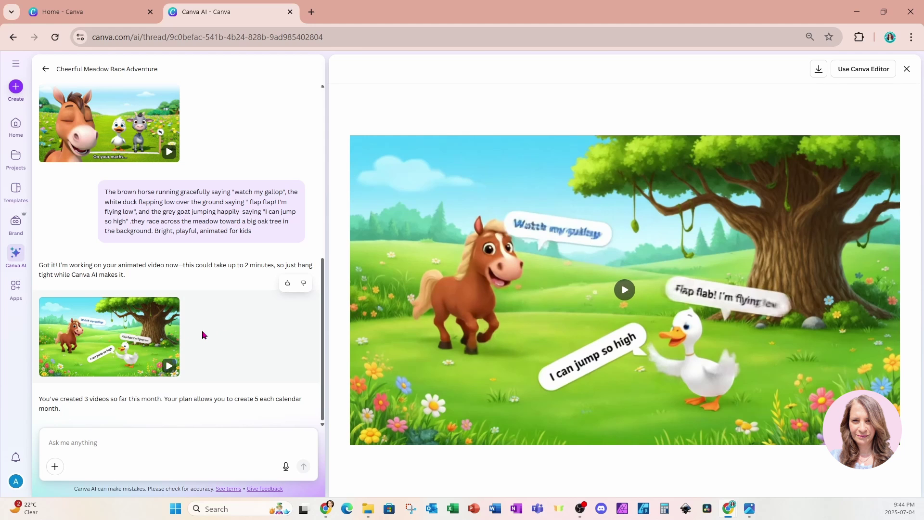
{"action": "left_click", "coordinate": [624, 290]}
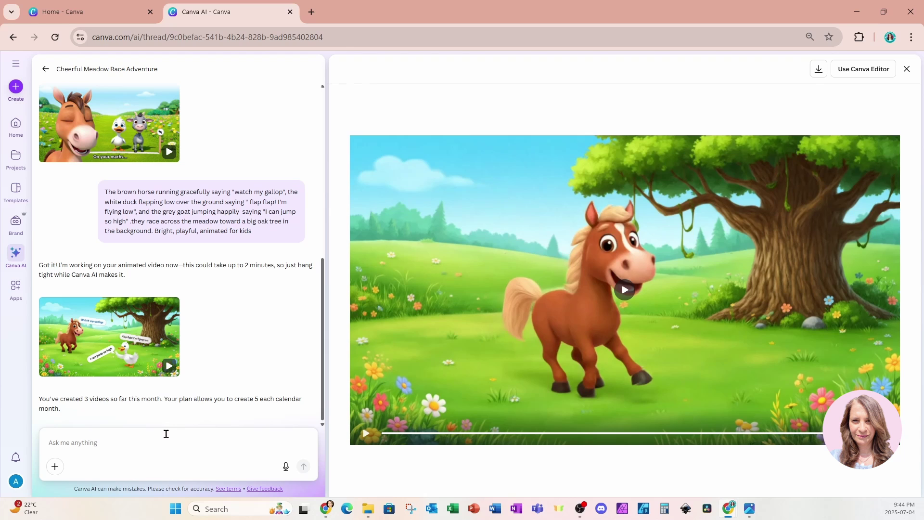
Submit the celebration-under-the-oak prompt, then preview and play the resulting clip.
{"action": "left_click", "coordinate": [131, 434]}
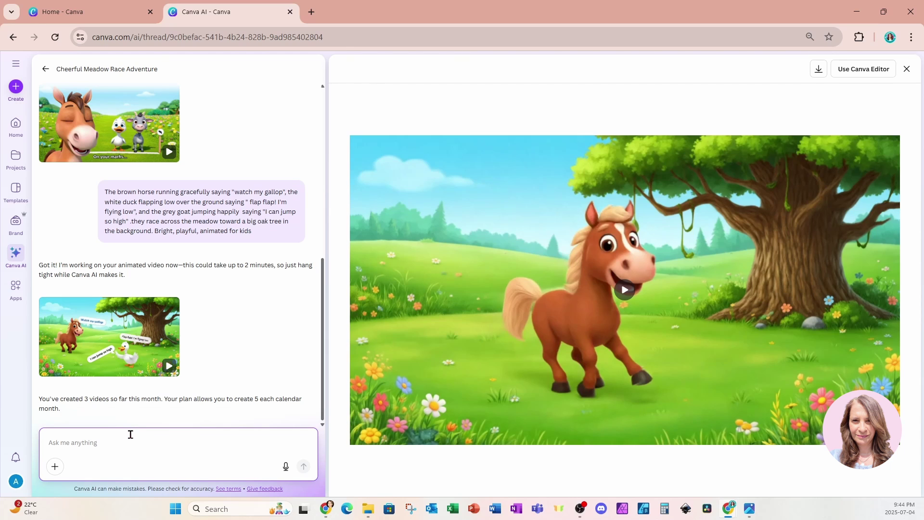
{"action": "type", "text": "The brown horse, white duck, and grey goat standing happily together under a big oak tree, celebrating and smiling. Lush green meadow, colorful flowers. Animated, friendly style for kids. They say: Horse: \"We made it!\" Duck: \"Quack! That was fun!\" Goat: \"Let's do it again!\""}
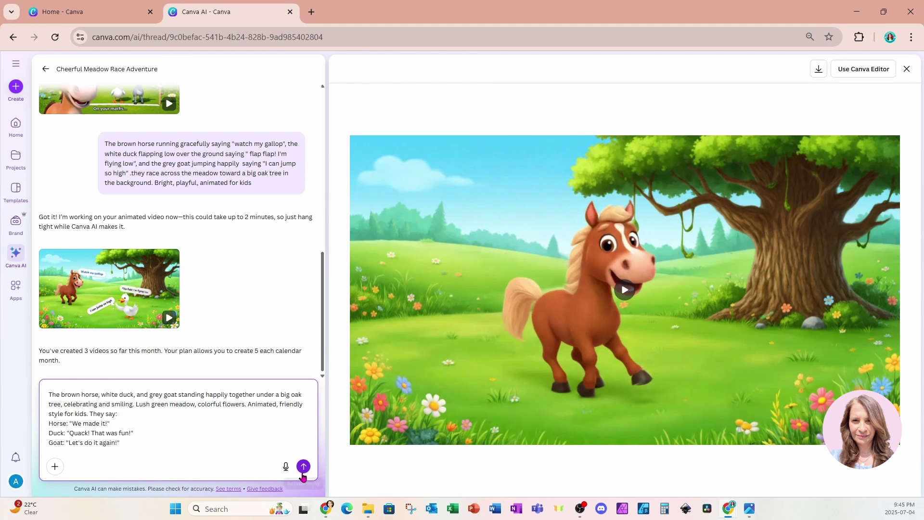
{"action": "left_click", "coordinate": [302, 467]}
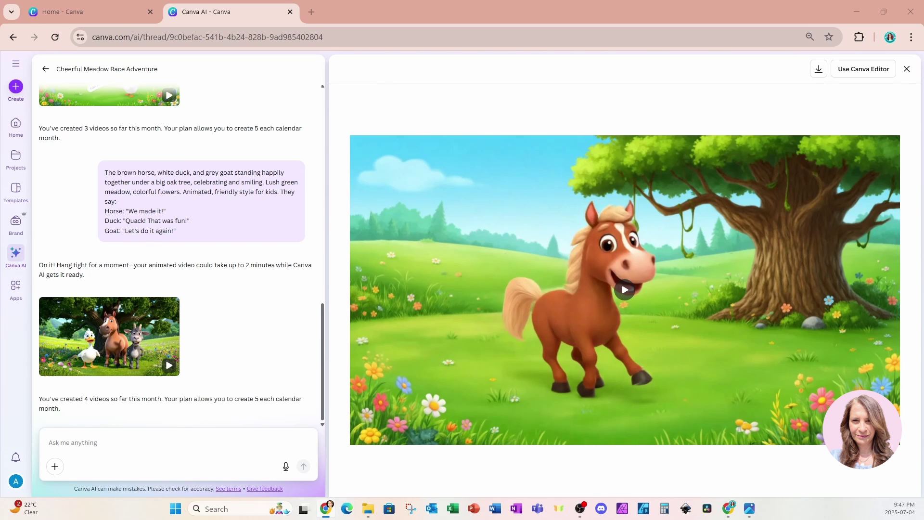
{"action": "mouse_move", "coordinate": [737, 239]}
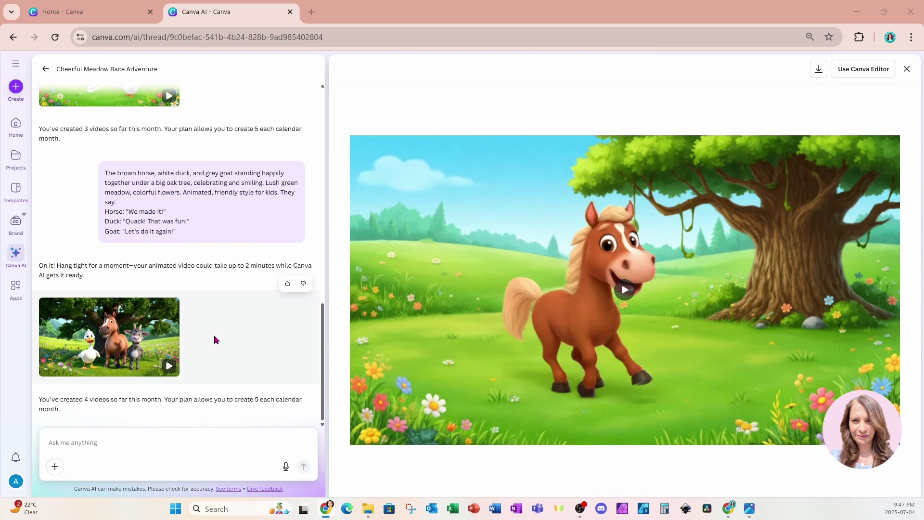
{"action": "left_click", "coordinate": [144, 332]}
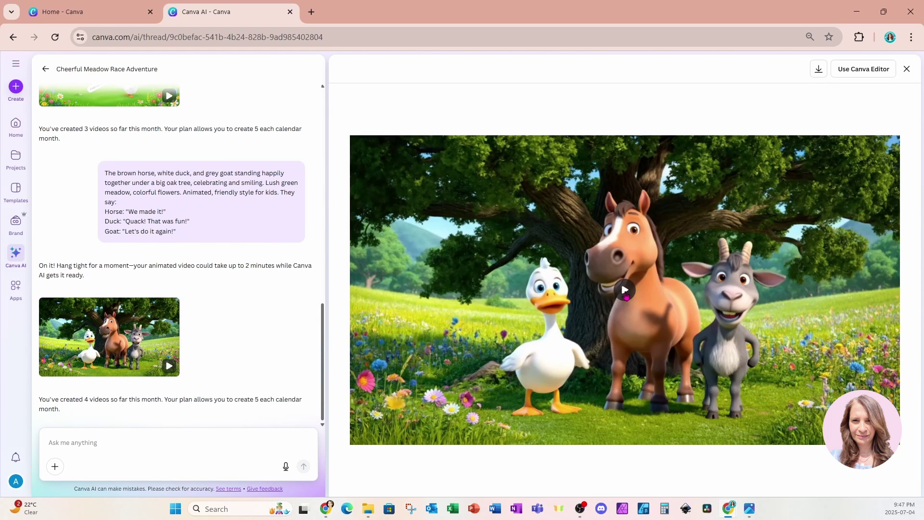
{"action": "left_click", "coordinate": [624, 289]}
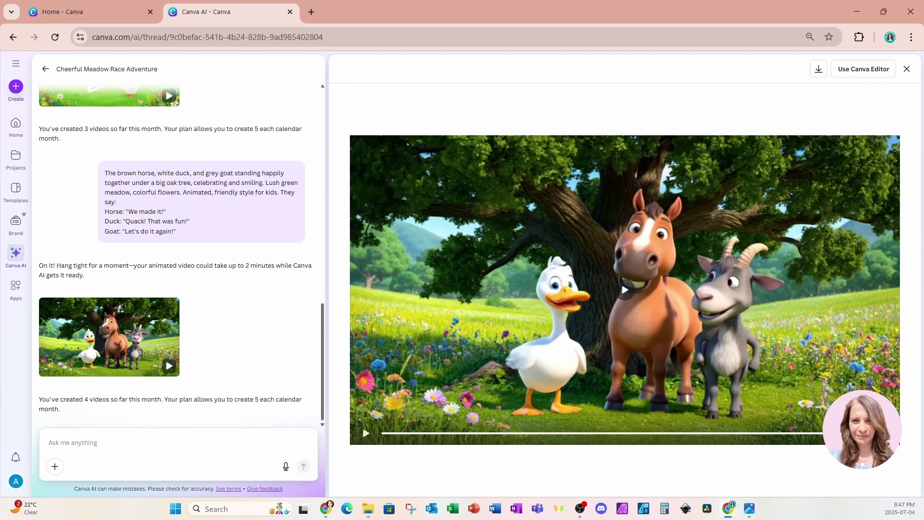
Submit the horse-grazing, duck-in-pond, goat-lying-down scene prompt with the three animals' dialogue lines.
{"action": "left_click", "coordinate": [238, 435]}
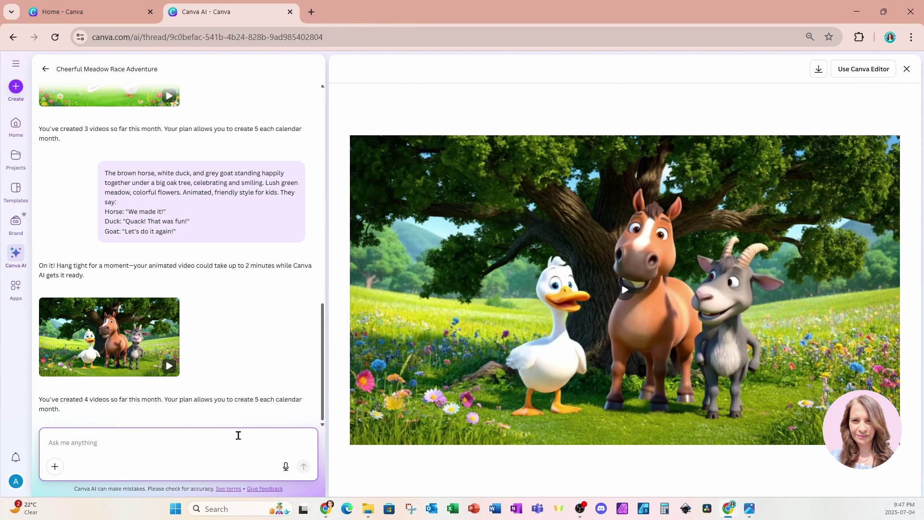
{"action": "type", "text": "The brown horse eating grass, the white duck splashing playfully in a small pond, and the grey goat lying down happily, all in a sunny meadow with the oak tree in the background. Cheerful, animated style for kids."}
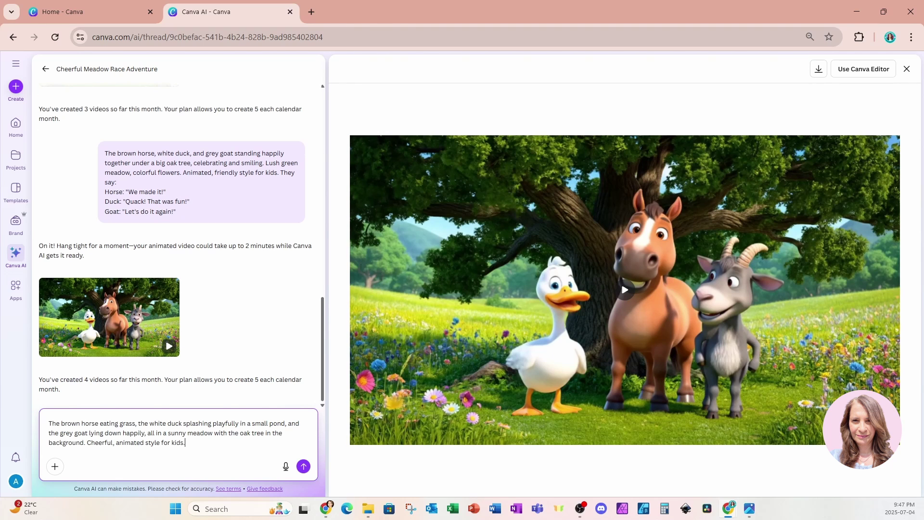
{"action": "type", "text": "They say: Horse: \"Let's rest and eat some grass.\" Duck: \"And splash in the pond!\" Goat: \"Best day ever!\""}
{"action": "left_click", "coordinate": [303, 466]}
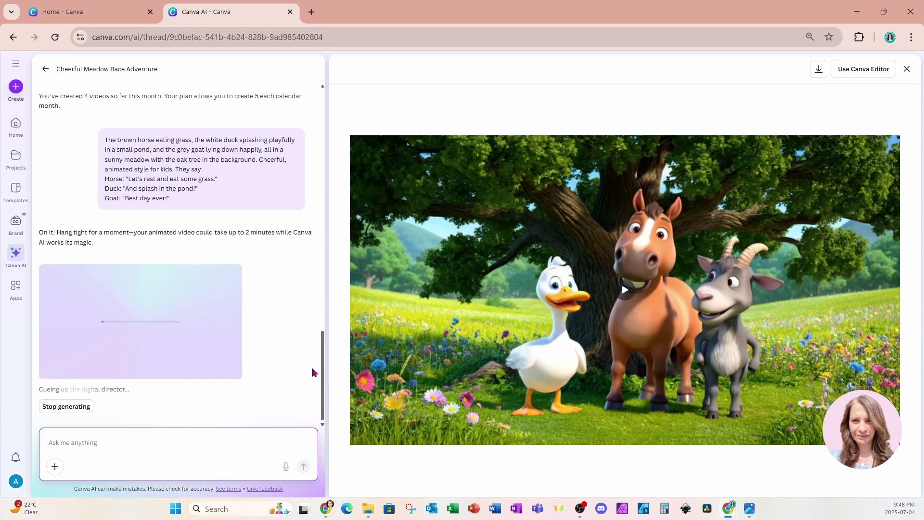
Scroll through the chat while the fifth clip is generating.
{"action": "scroll", "coordinate": [296, 366], "scroll_direction": "up", "scroll_amount": 15}
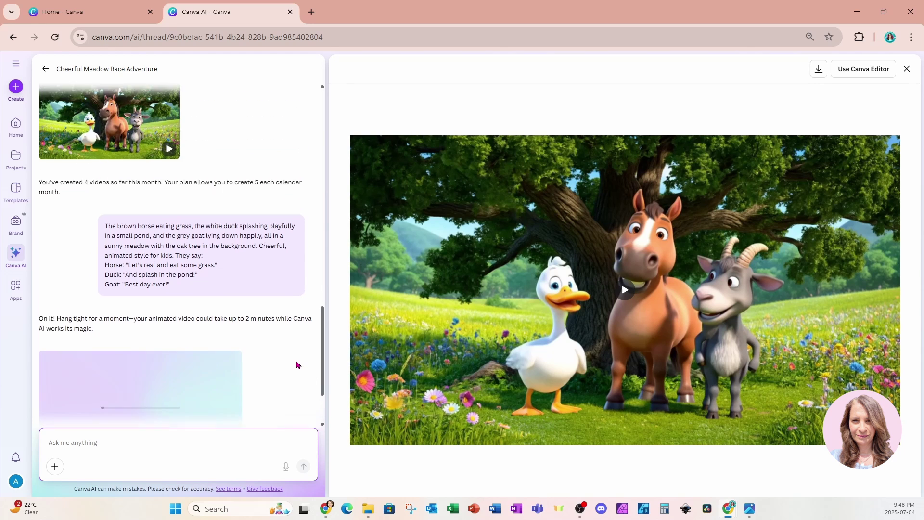
{"action": "scroll", "coordinate": [296, 364], "scroll_direction": "up", "scroll_amount": 5}
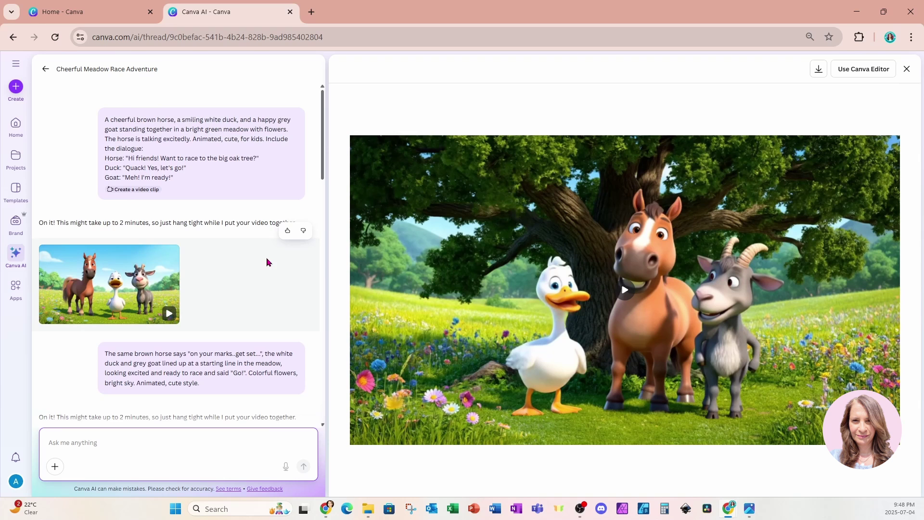
{"action": "scroll", "coordinate": [289, 294], "scroll_direction": "down", "scroll_amount": 6}
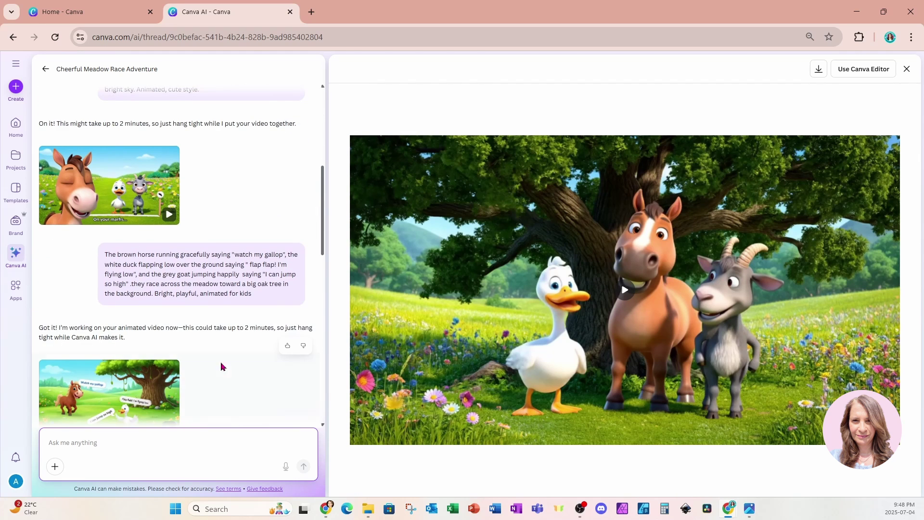
{"action": "mouse_move", "coordinate": [138, 399]}
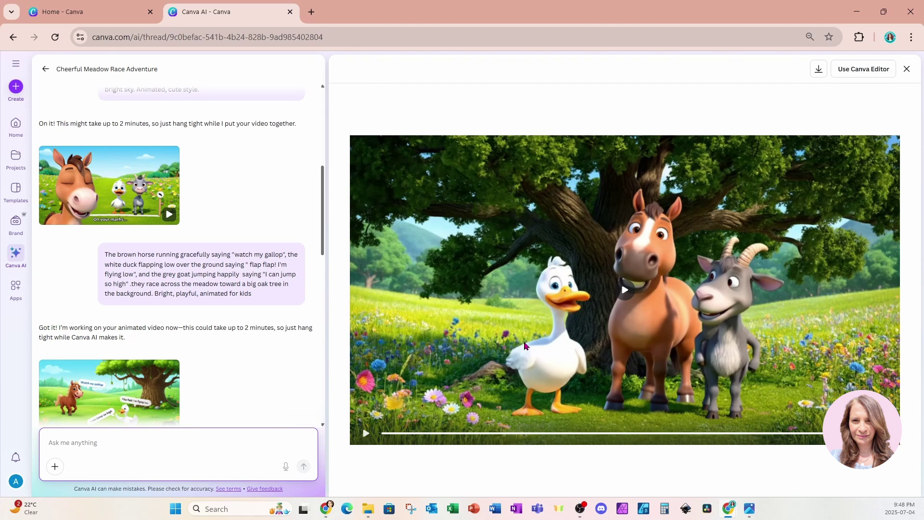
{"action": "scroll", "coordinate": [281, 371], "scroll_direction": "down", "scroll_amount": 10}
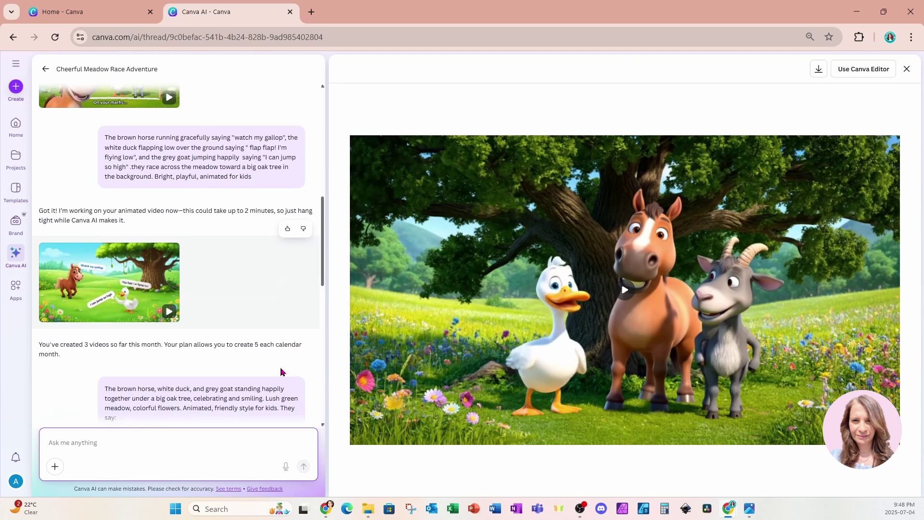
{"action": "scroll", "coordinate": [264, 369], "scroll_direction": "down", "scroll_amount": 5}
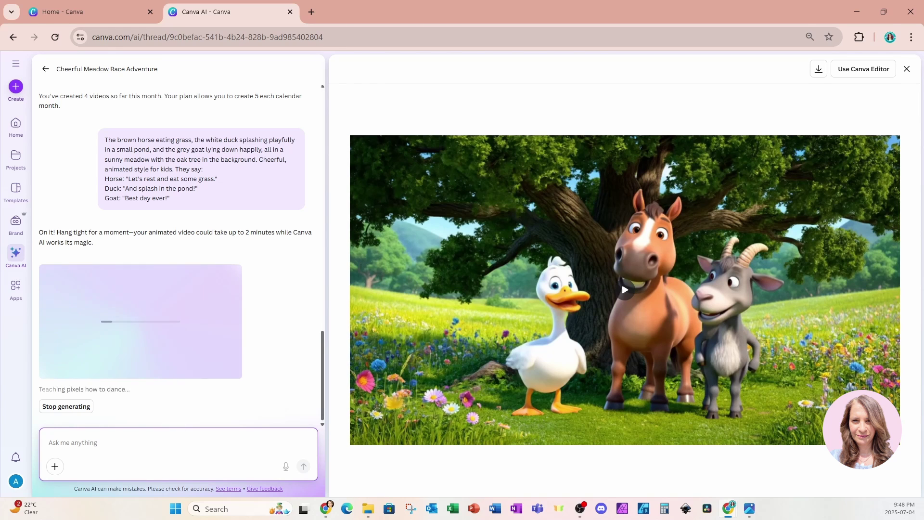
Wait for the pond-and-grazing clip to finish as the monthly video limit is reached.
{"action": "mouse_move", "coordinate": [665, 297]}
{"action": "mouse_move", "coordinate": [736, 254]}
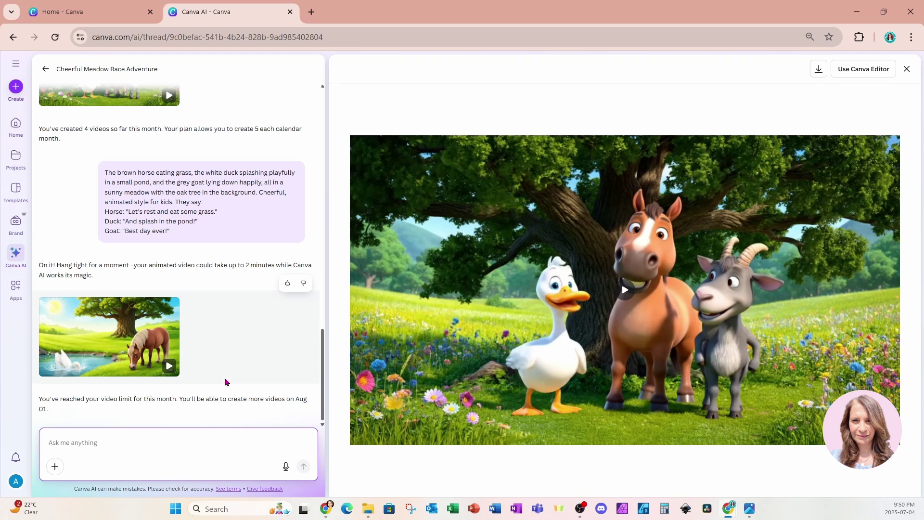
{"action": "mouse_move", "coordinate": [106, 344]}
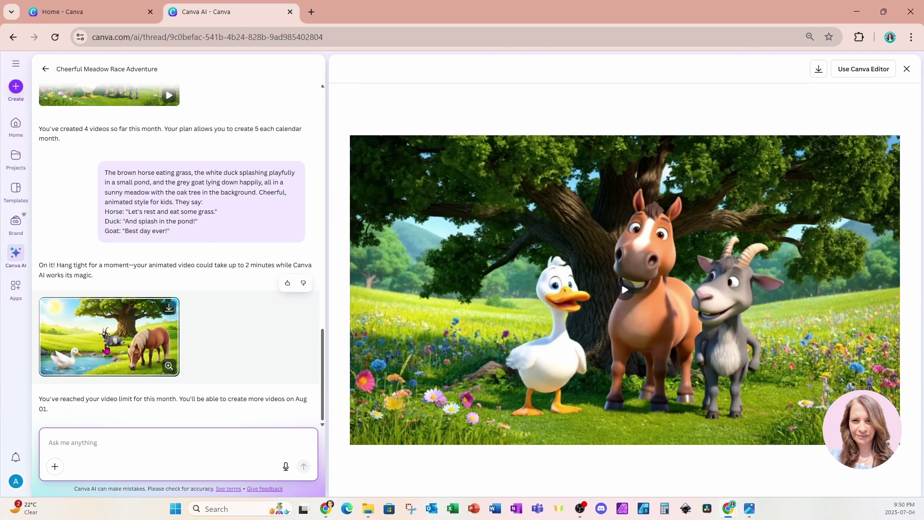
Load the pond-and-horse clip into the preview viewer and play it.
{"action": "left_click", "coordinate": [105, 345]}
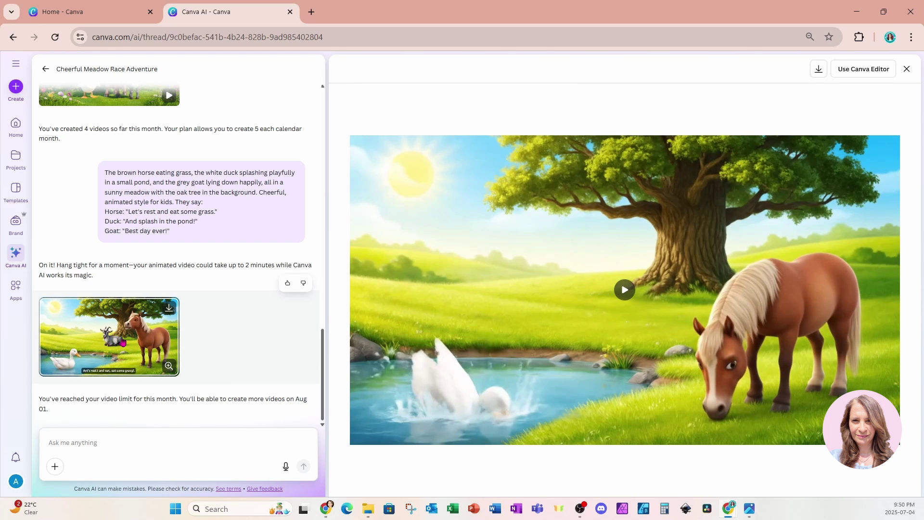
{"action": "left_click", "coordinate": [625, 289]}
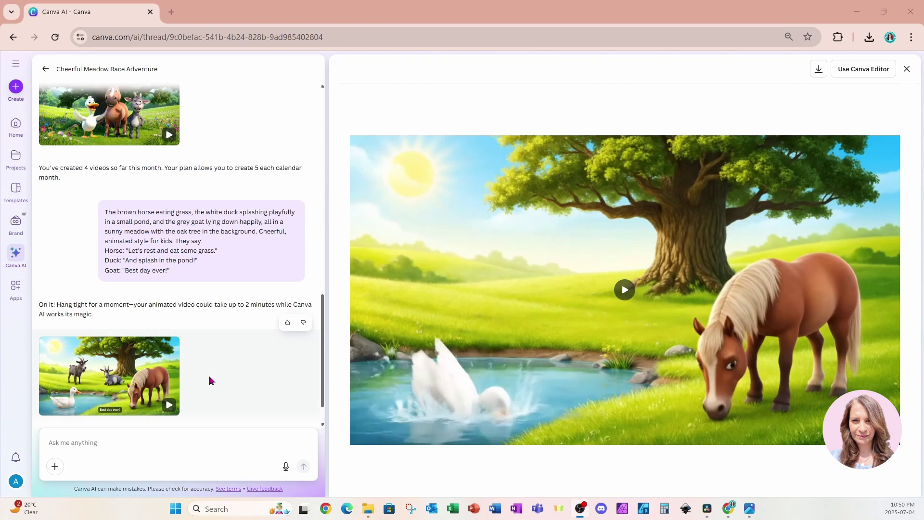
{"action": "mouse_move", "coordinate": [169, 348]}
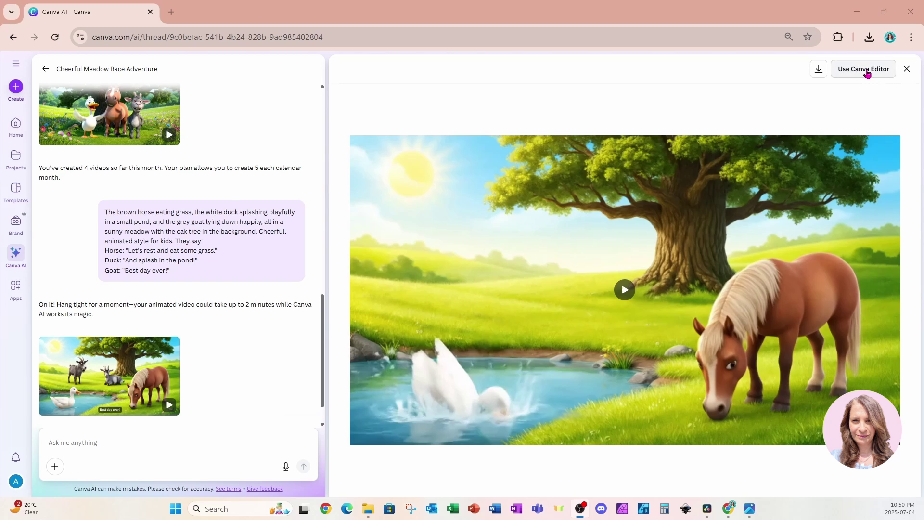
Review the clip in the Cheerful Meadow Race Adventure chat, then start a YouTube Thumbnail design from Home.
{"action": "left_click", "coordinate": [15, 129]}
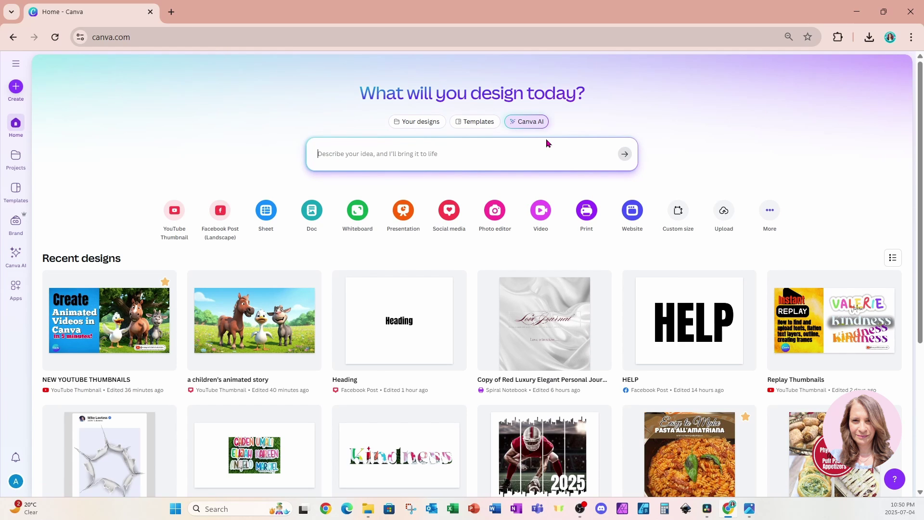
{"action": "left_click", "coordinate": [523, 123]}
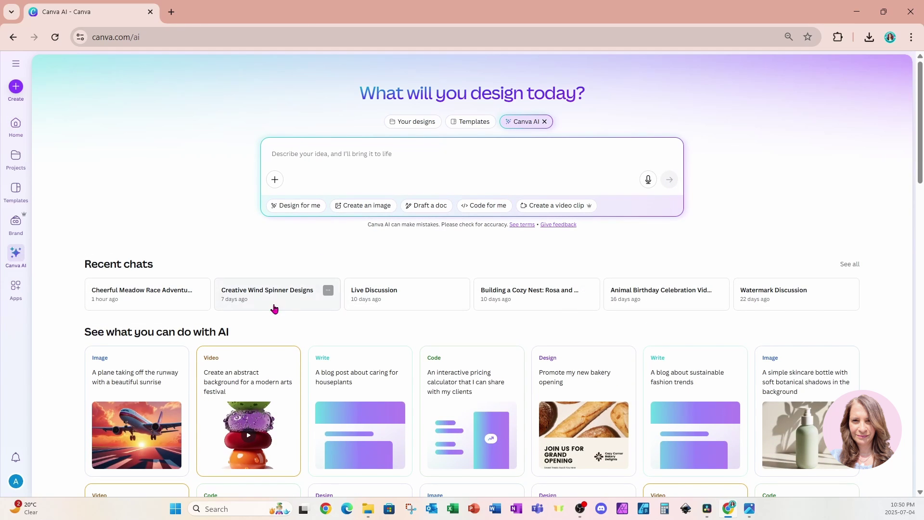
{"action": "left_click", "coordinate": [162, 302]}
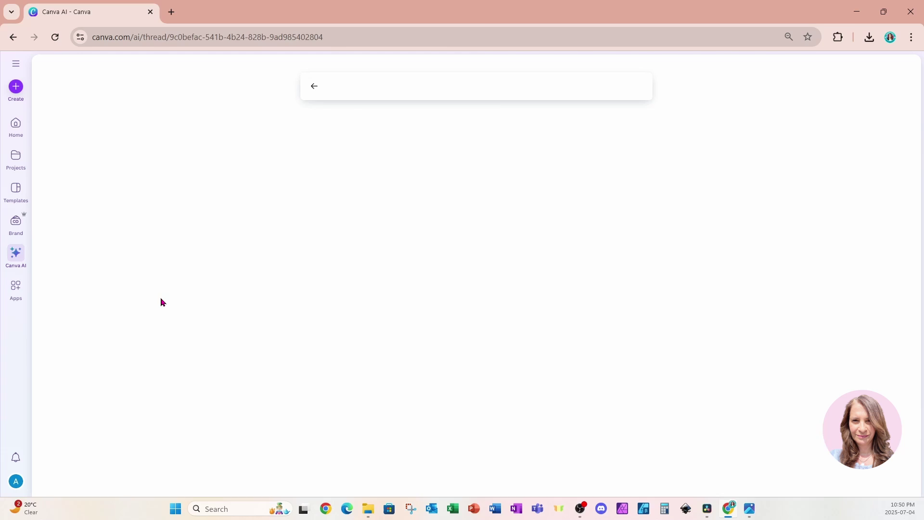
{"action": "mouse_move", "coordinate": [416, 324]}
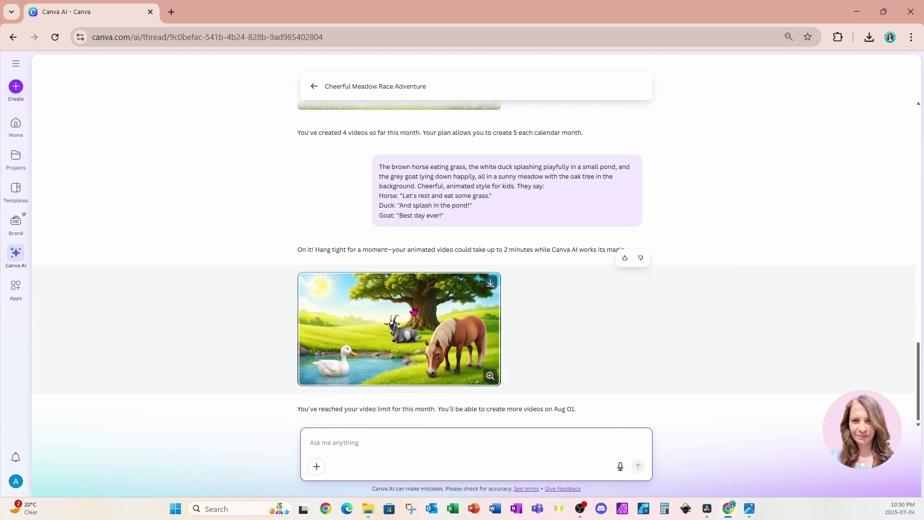
{"action": "left_click", "coordinate": [420, 345]}
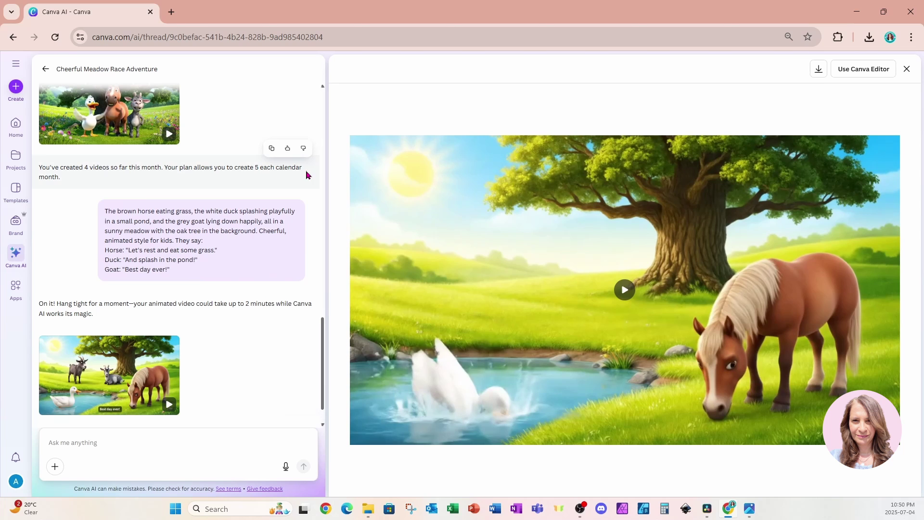
{"action": "left_click", "coordinate": [19, 132]}
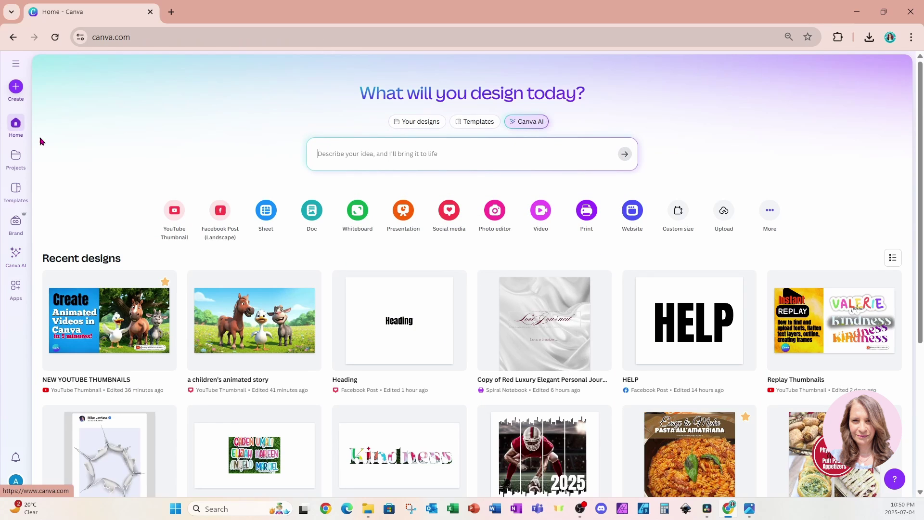
{"action": "left_click", "coordinate": [175, 213]}
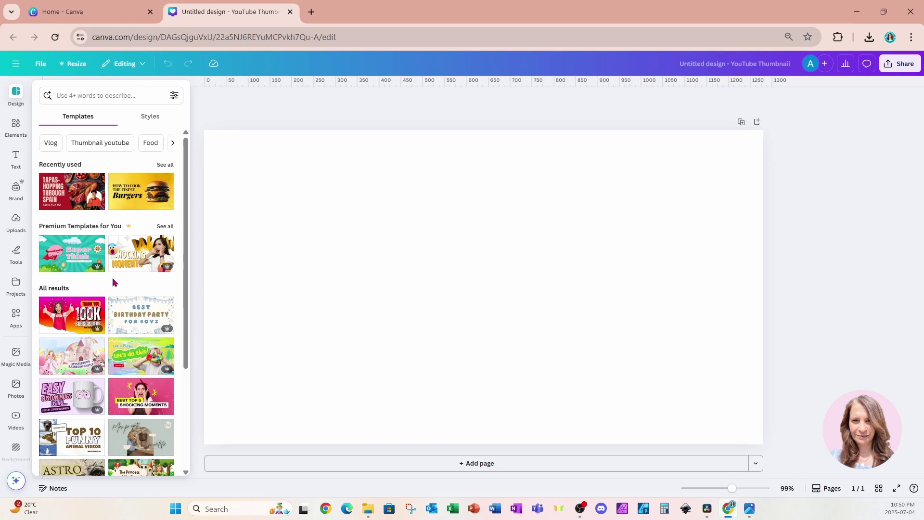
Set the three-animal meadow clip from Uploads > Videos as page 1's background and add pages.
{"action": "left_click", "coordinate": [14, 233]}
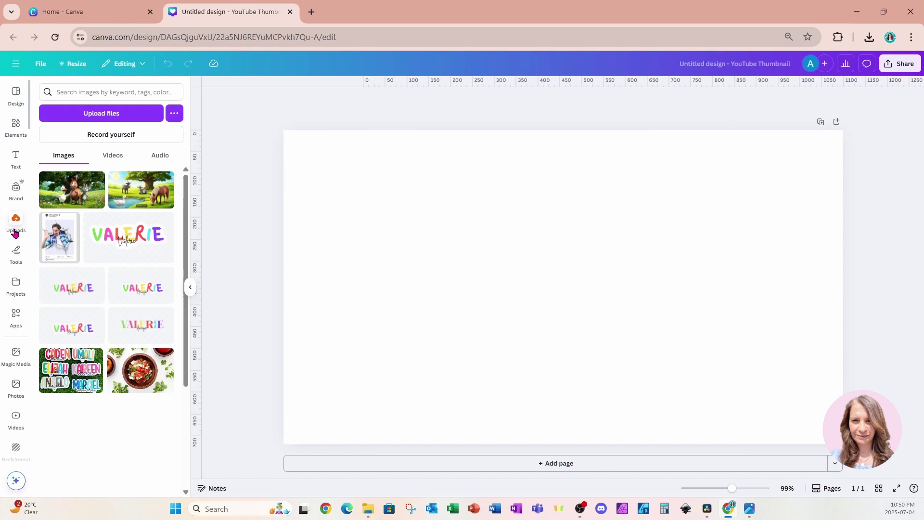
{"action": "left_click", "coordinate": [106, 159]}
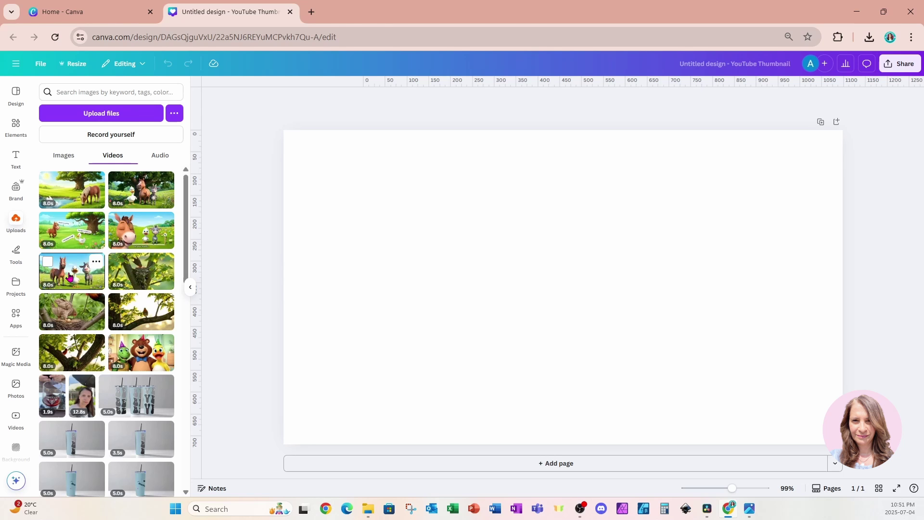
{"action": "left_click", "coordinate": [69, 277]}
{"action": "right_click", "coordinate": [566, 277]}
{"action": "left_click", "coordinate": [607, 463]}
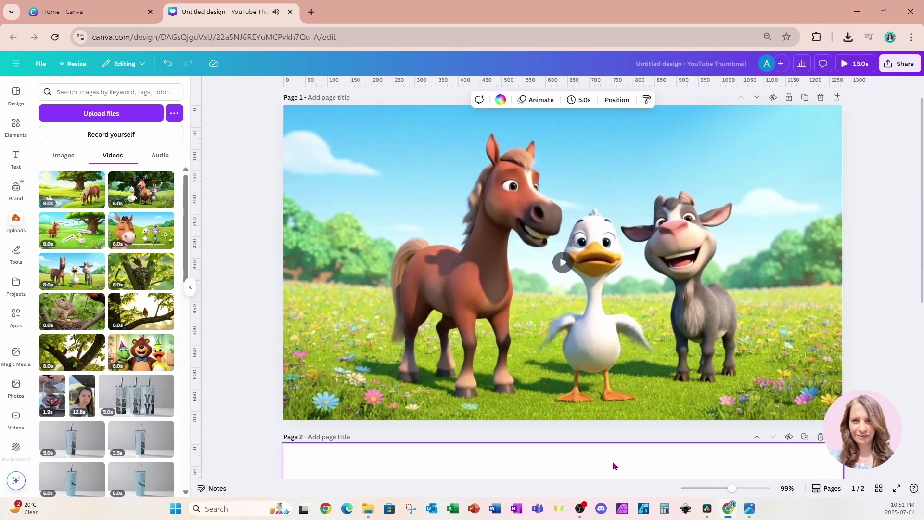
{"action": "left_click", "coordinate": [144, 230]}
{"action": "left_click", "coordinate": [583, 462]}
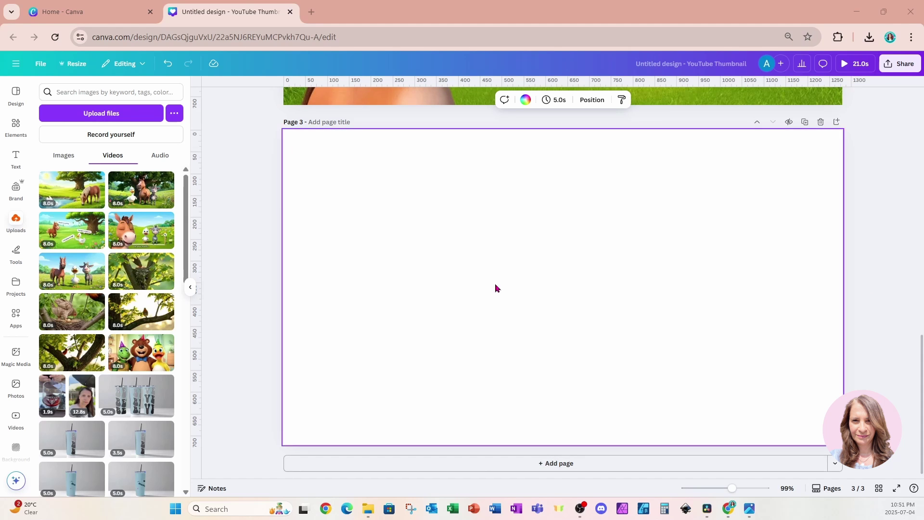
Make the speech-bubble horse, under-the-tree and pond clips the backgrounds of pages 3, 4 and 5.
{"action": "left_click", "coordinate": [86, 241]}
{"action": "right_click", "coordinate": [639, 243]}
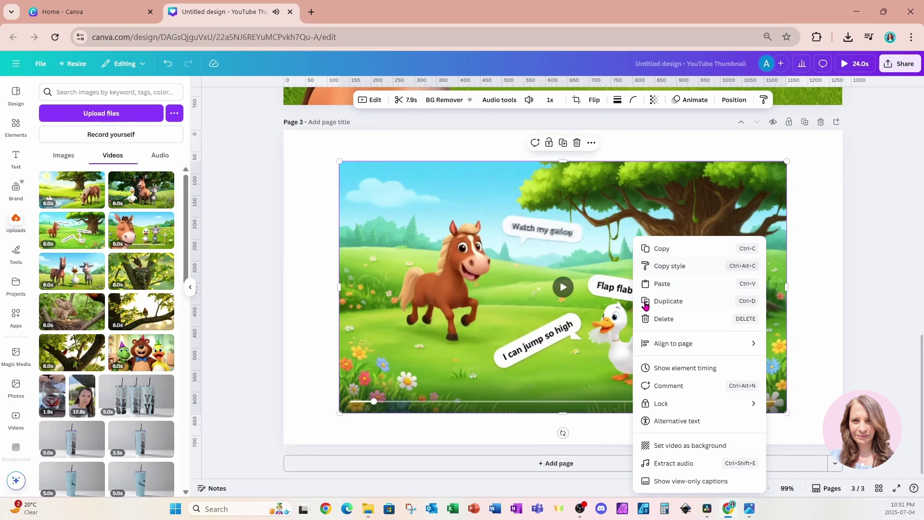
{"action": "left_click", "coordinate": [680, 443]}
{"action": "left_click", "coordinate": [421, 463]}
{"action": "left_click", "coordinate": [141, 189]}
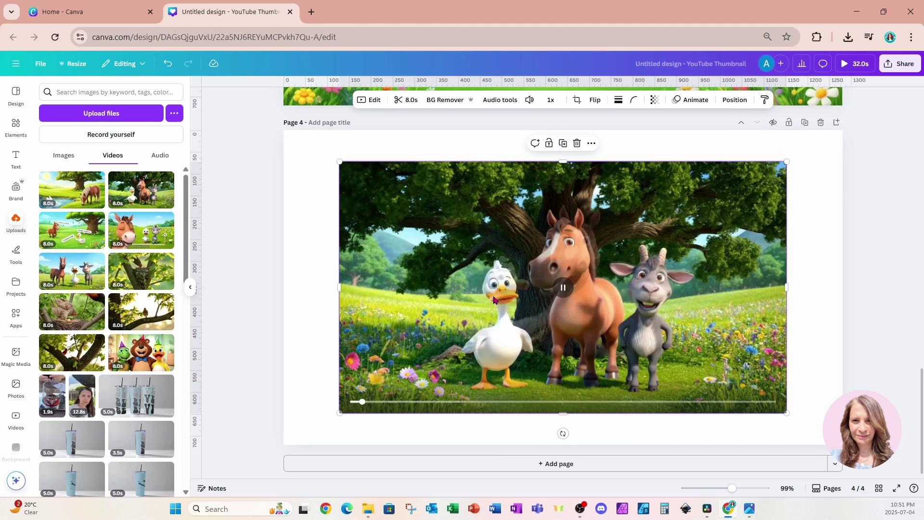
{"action": "right_click", "coordinate": [503, 258]}
{"action": "left_click", "coordinate": [526, 443]}
{"action": "left_click", "coordinate": [558, 463]}
{"action": "left_click", "coordinate": [77, 192]}
{"action": "right_click", "coordinate": [526, 240]}
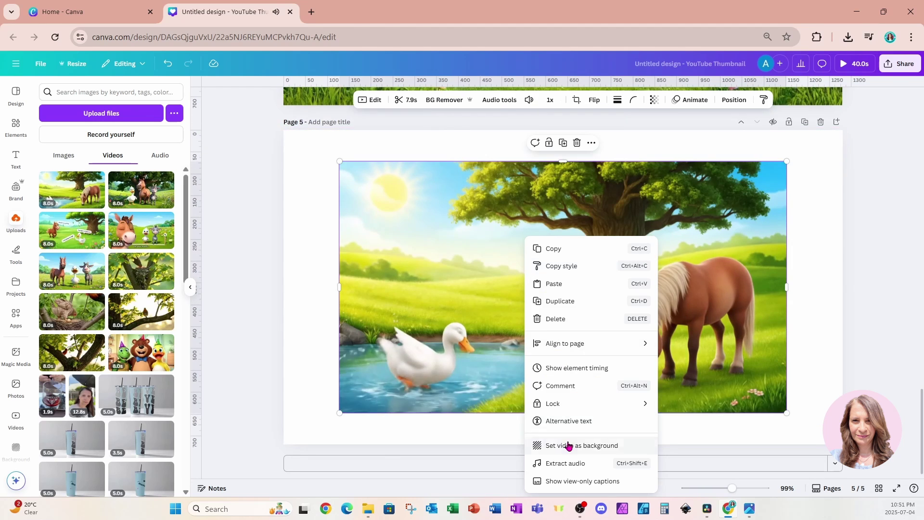
{"action": "left_click", "coordinate": [565, 500]}
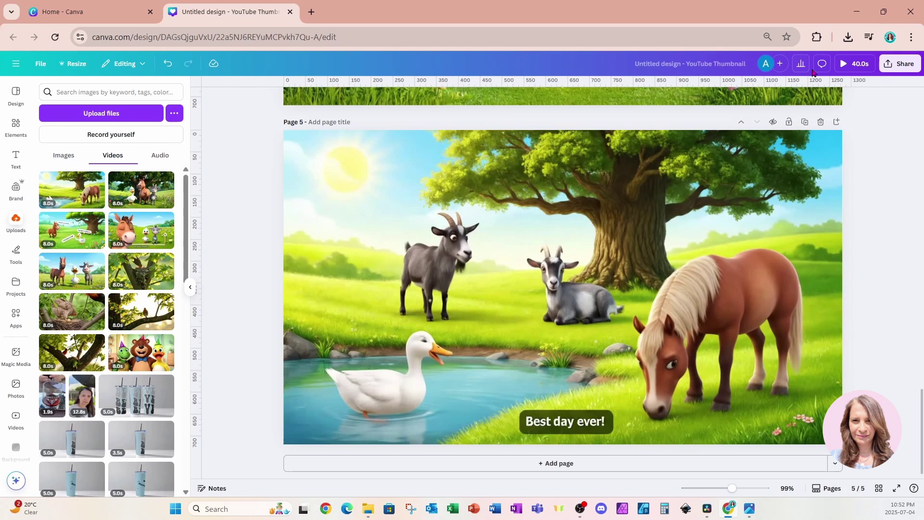
{"action": "left_click", "coordinate": [843, 68]}
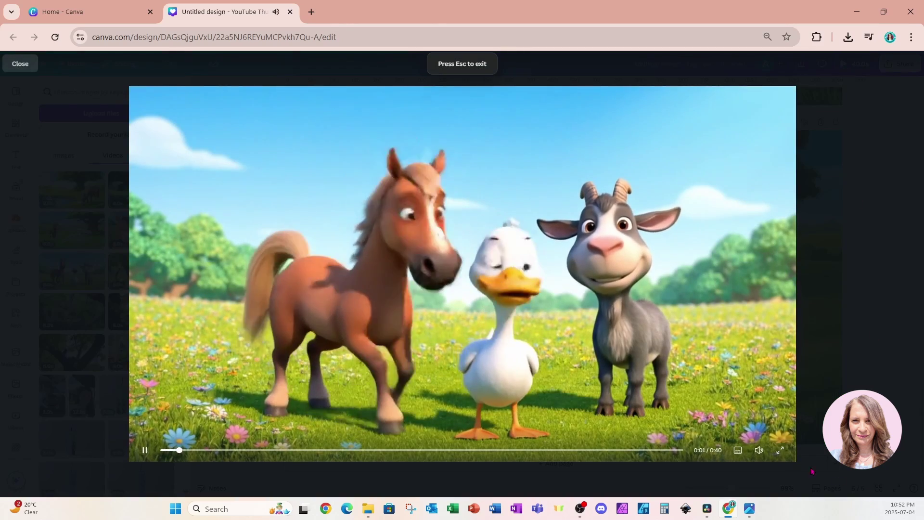
{"action": "left_click_drag", "start_coordinate": [759, 381], "coordinate": [759, 428]}
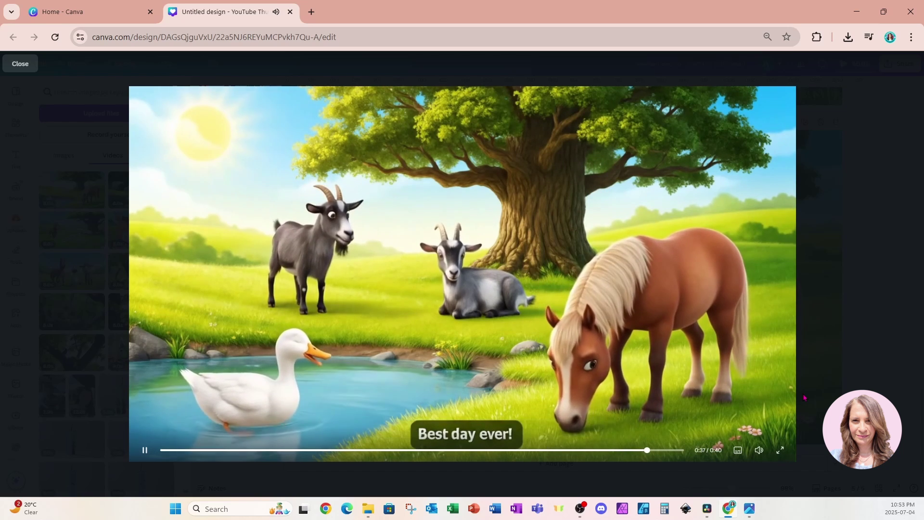
{"action": "left_click", "coordinate": [26, 66]}
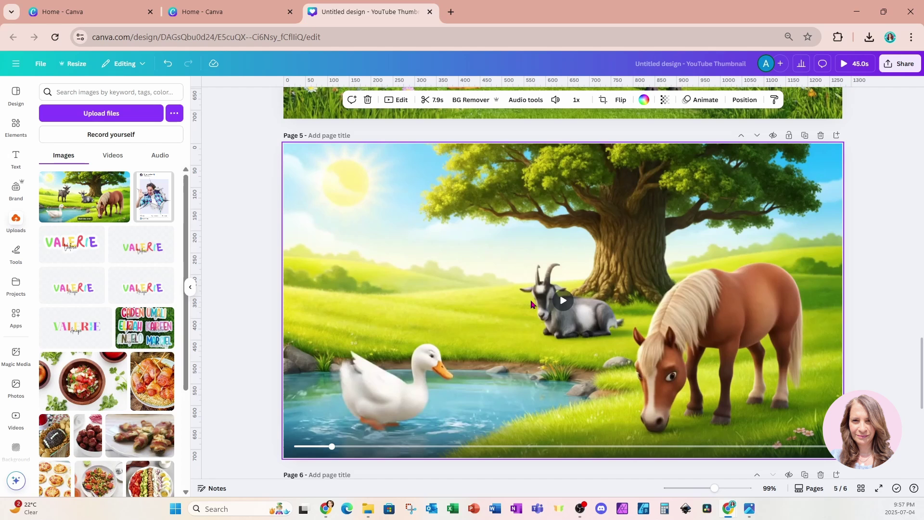
Show the pages as a duration timeline and open Audio tools for the pond clip.
{"action": "left_click", "coordinate": [800, 492]}
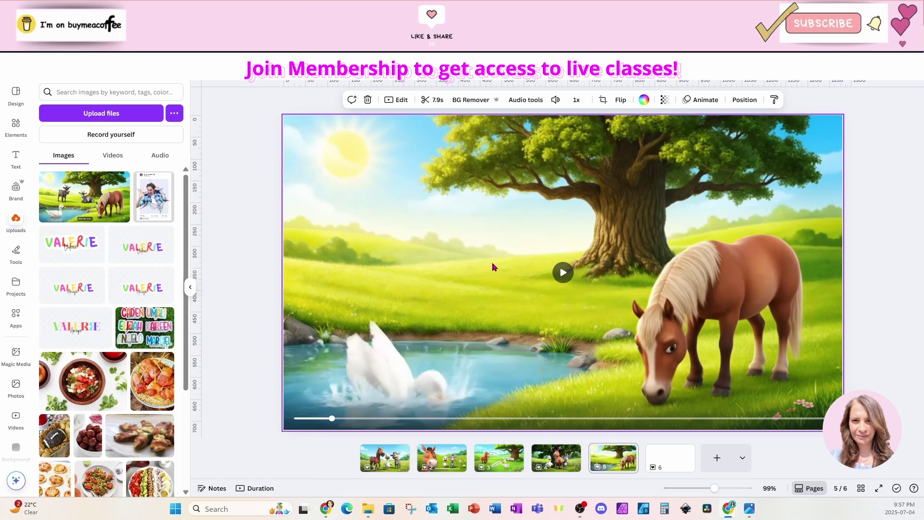
{"action": "left_click", "coordinate": [254, 490]}
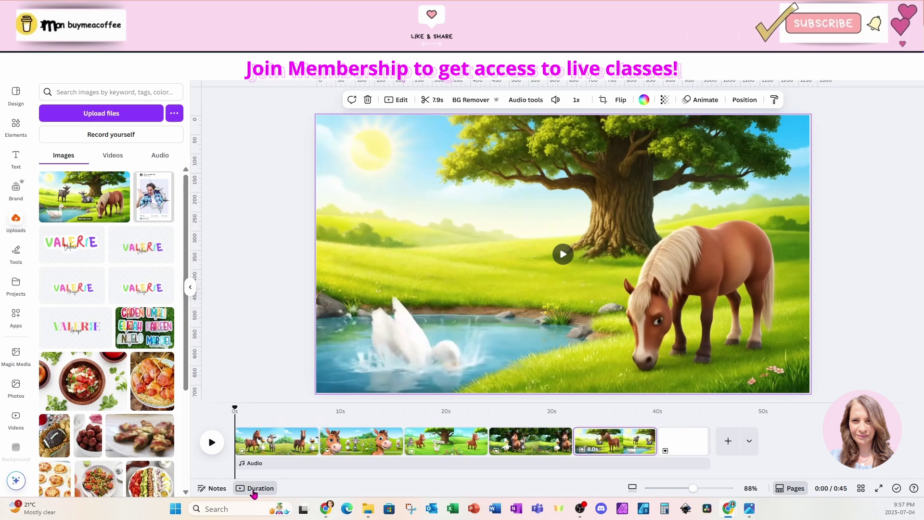
{"action": "left_click", "coordinate": [514, 101]}
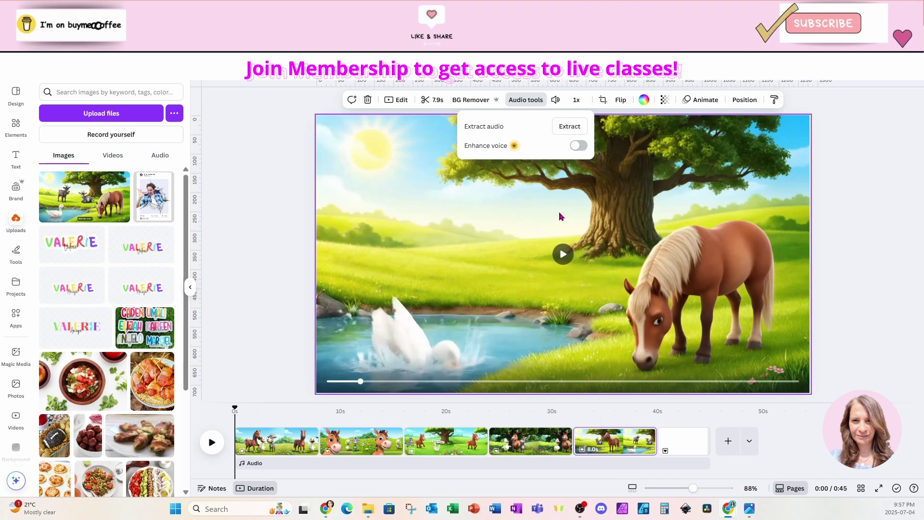
Extract the pond clip's audio as a separate 7.9s track and mute it to volume 0.
{"action": "left_click", "coordinate": [561, 127]}
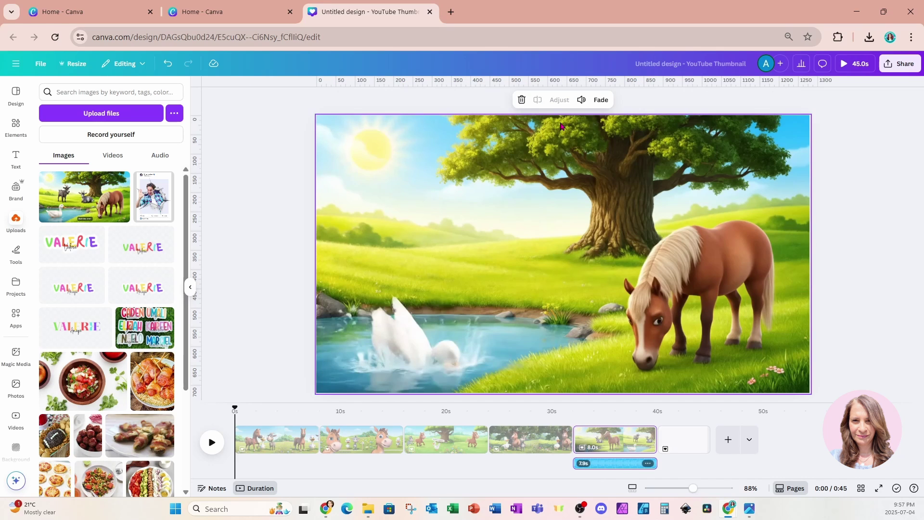
{"action": "left_click", "coordinate": [615, 467]}
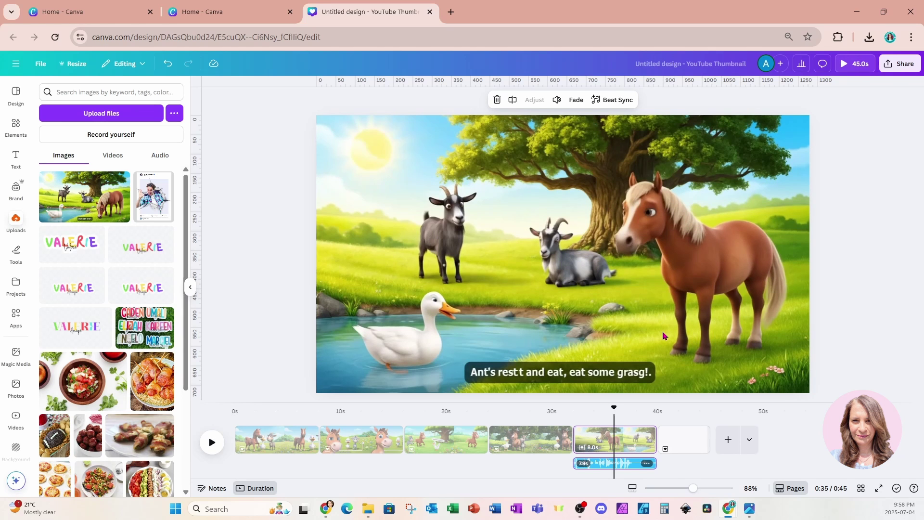
{"action": "left_click", "coordinate": [558, 100]}
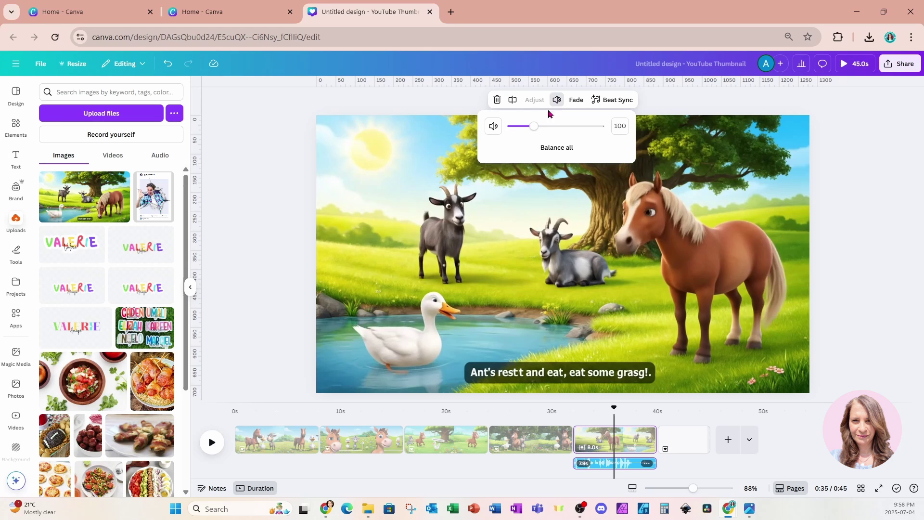
{"action": "left_click", "coordinate": [492, 127]}
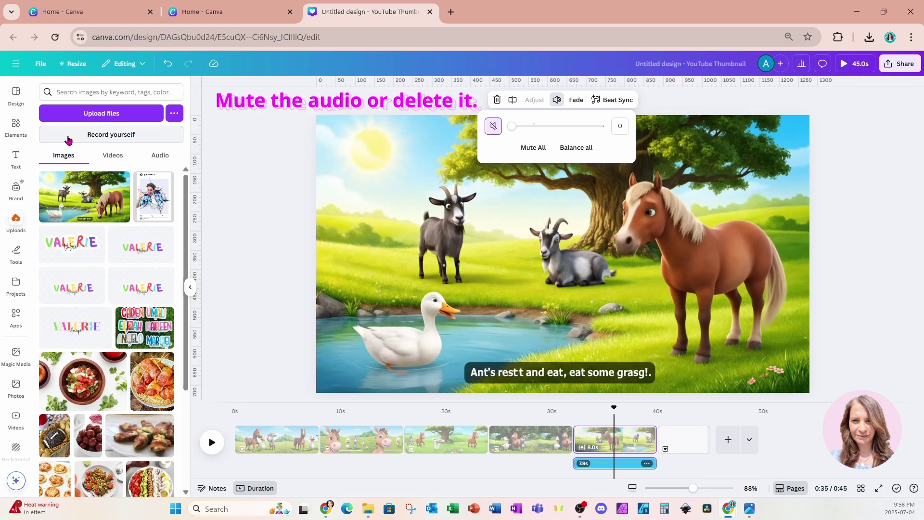
{"action": "left_click", "coordinate": [702, 169]}
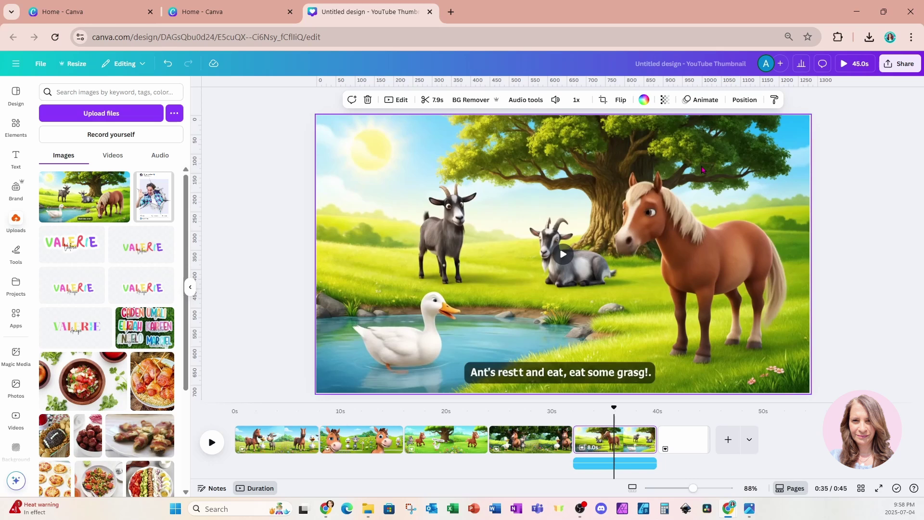